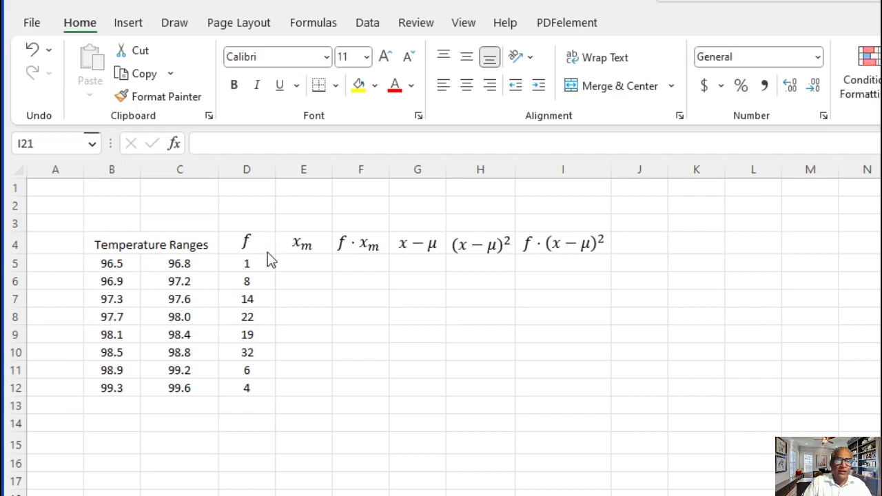
pyautogui.click(304, 263)
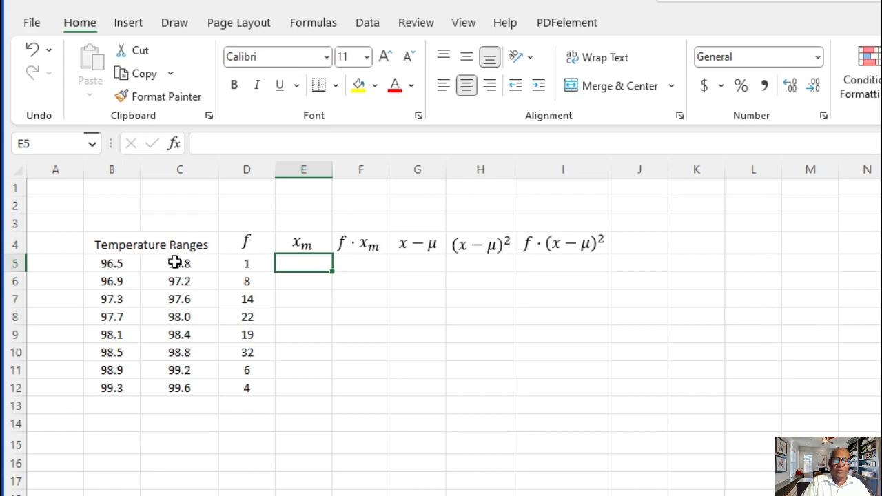
pyautogui.click(239, 139)
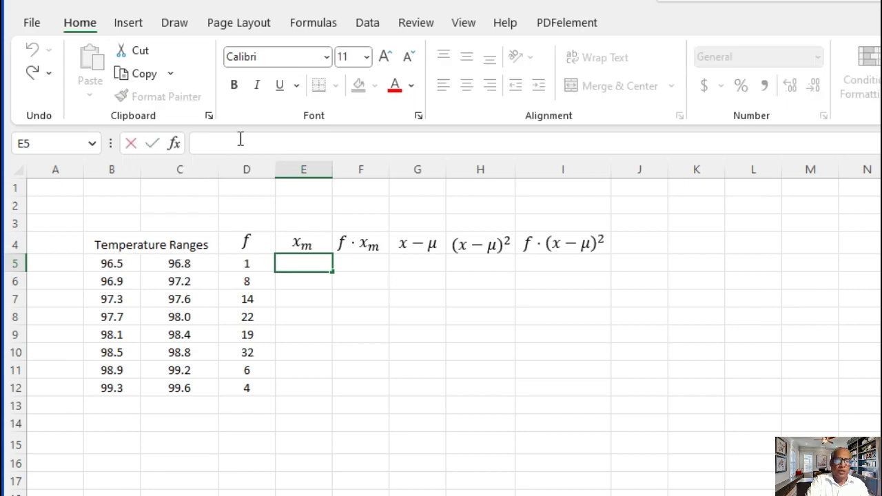
pyautogui.write('(')
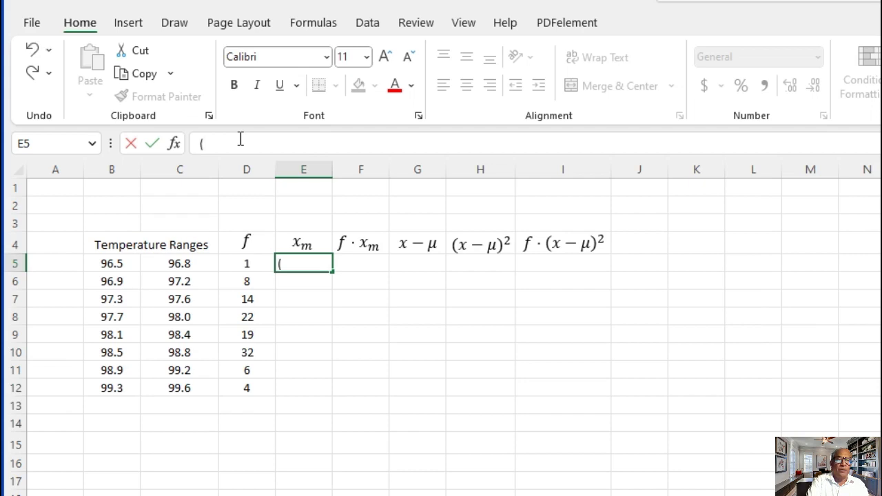
pyautogui.click(114, 265)
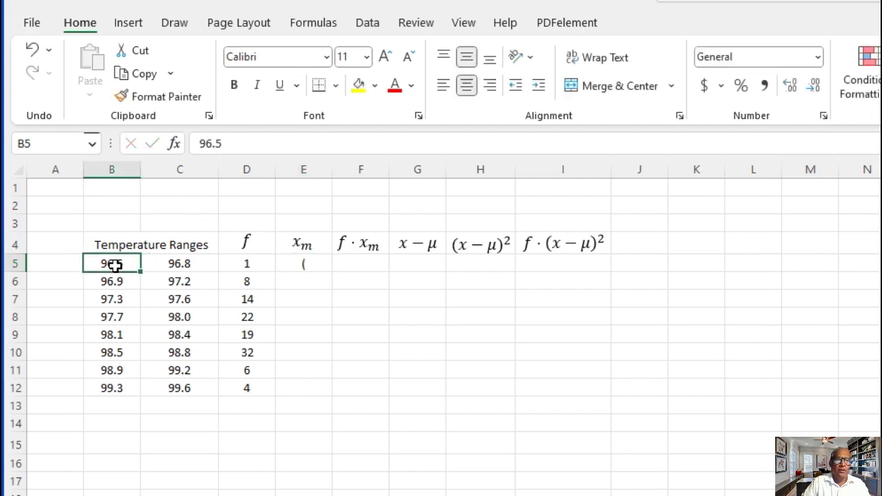
# Replace the content of cell E5 with the midpoint formula =(B5+C5)/2
pyautogui.click(302, 263)
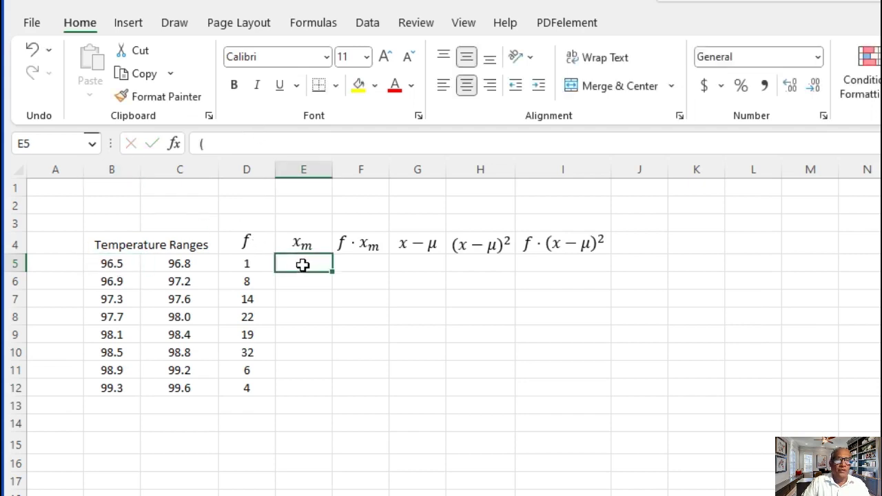
pyautogui.click(214, 142)
pyautogui.press('BackSpace')
pyautogui.write('=')
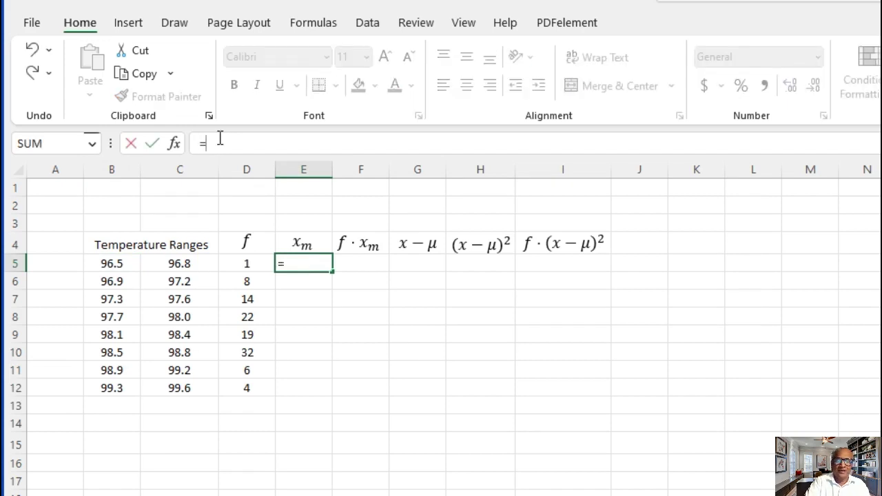
pyautogui.write('(')
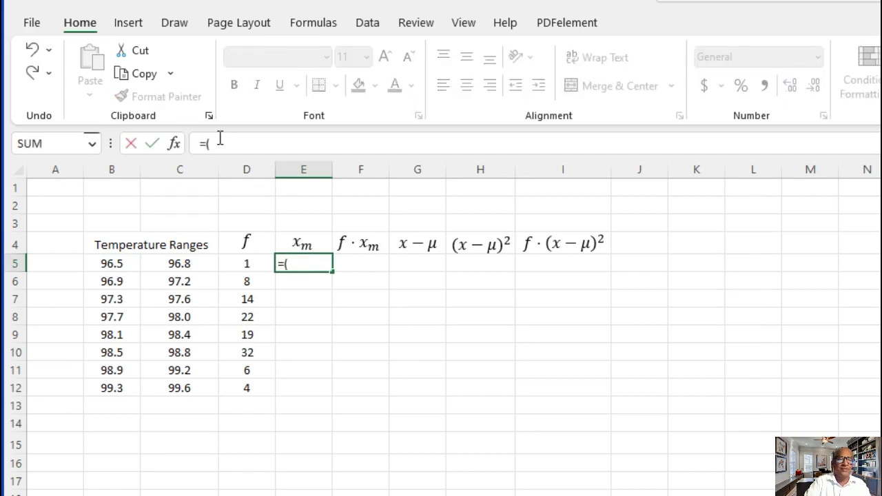
pyautogui.click(110, 264)
pyautogui.write('+')
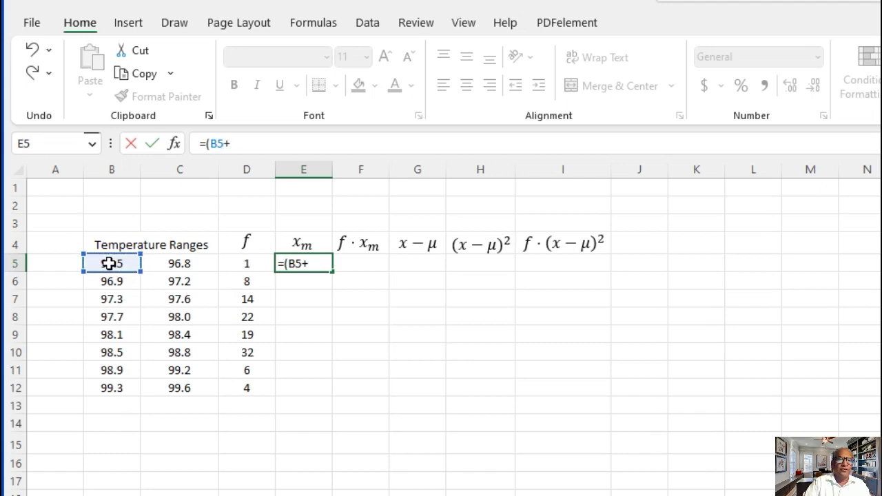
pyautogui.click(181, 264)
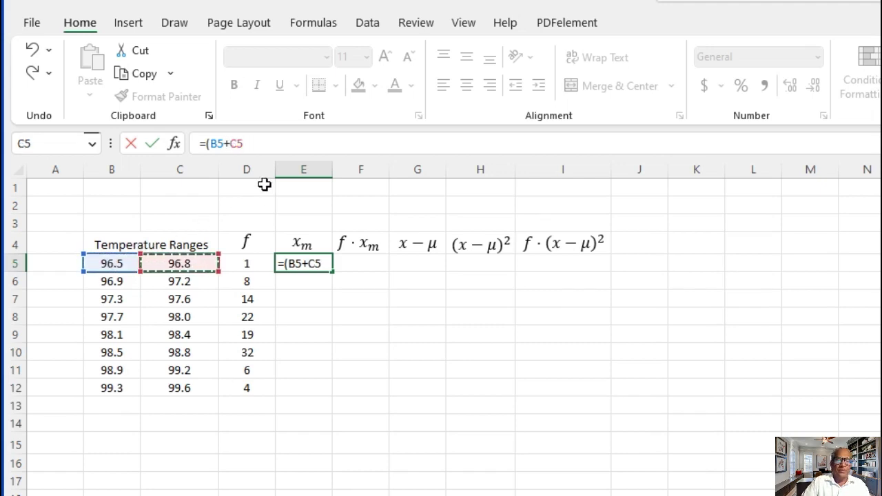
pyautogui.write(')/2')
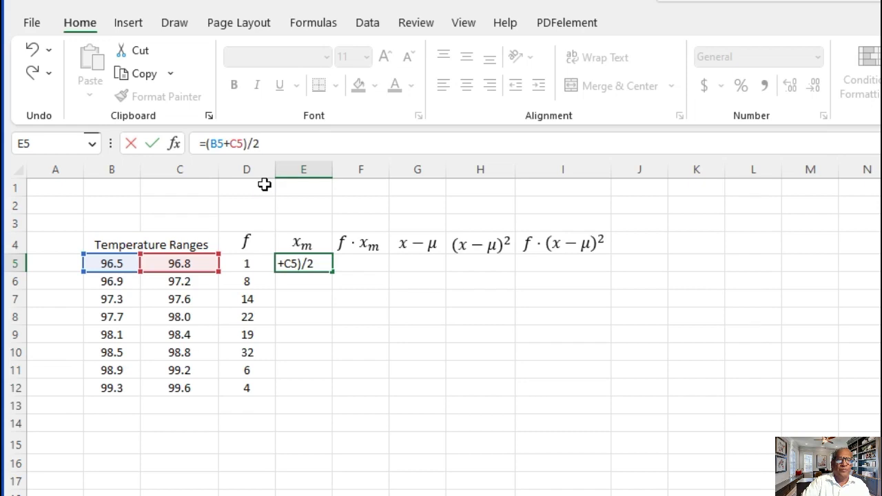
pyautogui.press('Return')
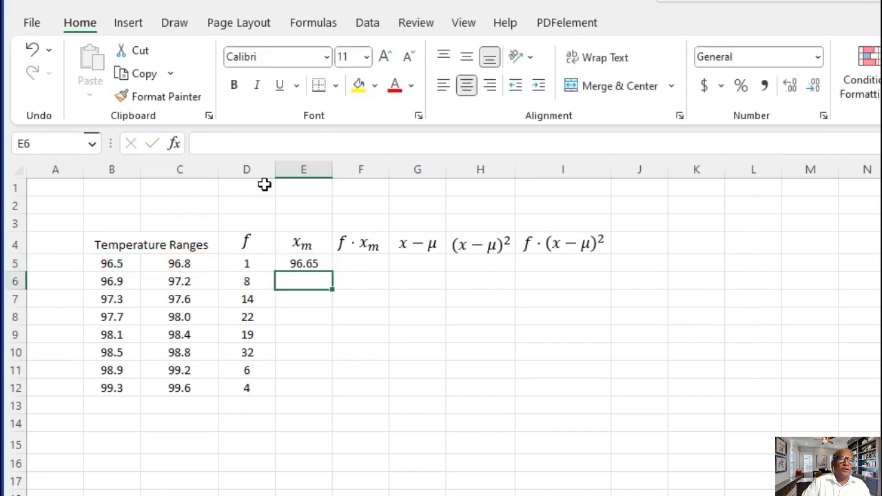
# Fill the midpoint formula from E5 down through E12
pyautogui.click(319, 264)
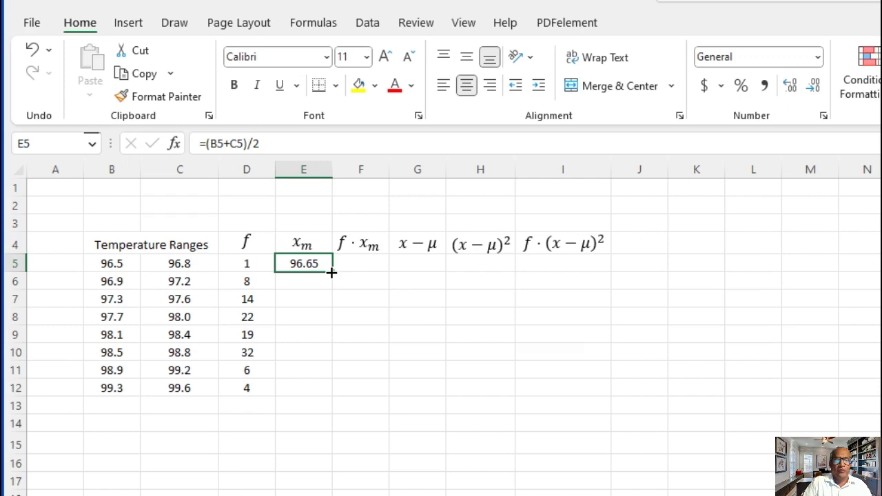
pyautogui.doubleClick(332, 272)
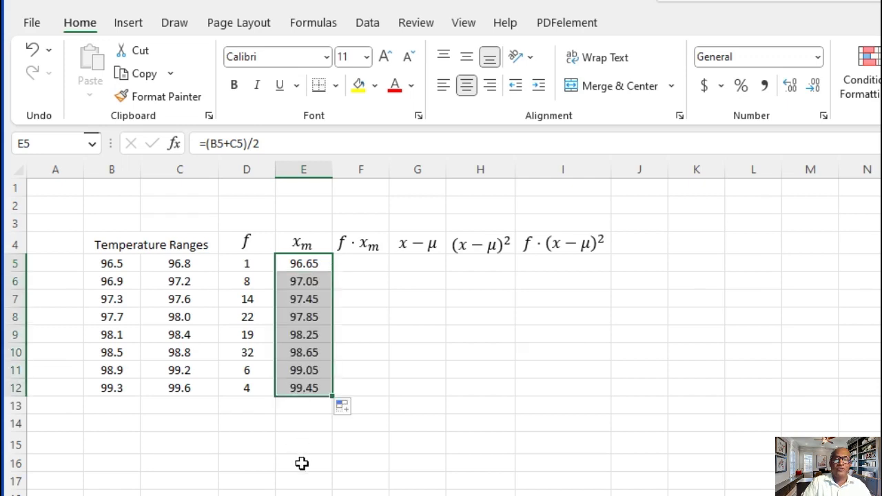
pyautogui.click(310, 440)
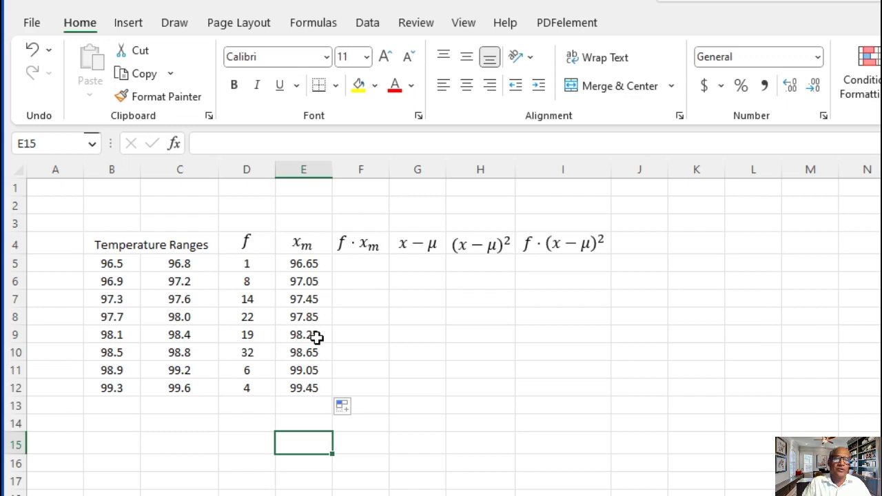
# Enter the formula =D5*E5 in cell F5 to multiply the frequency by the midpoint
pyautogui.click(364, 264)
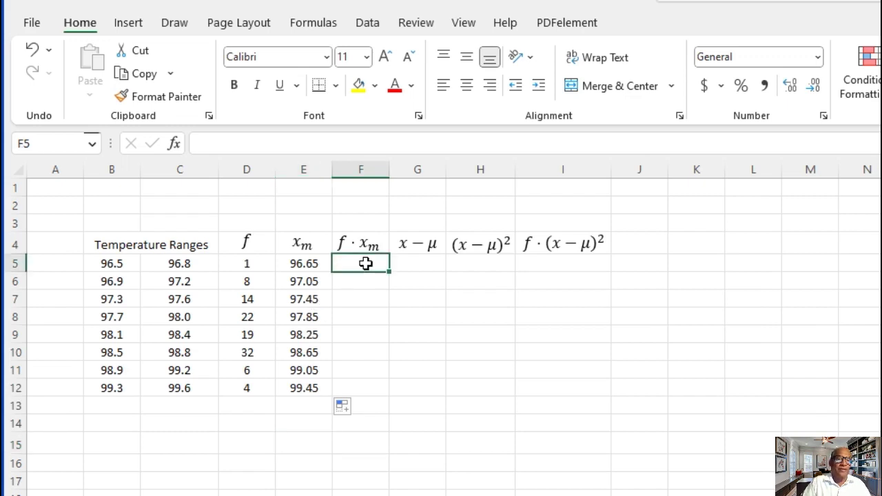
pyautogui.write('=')
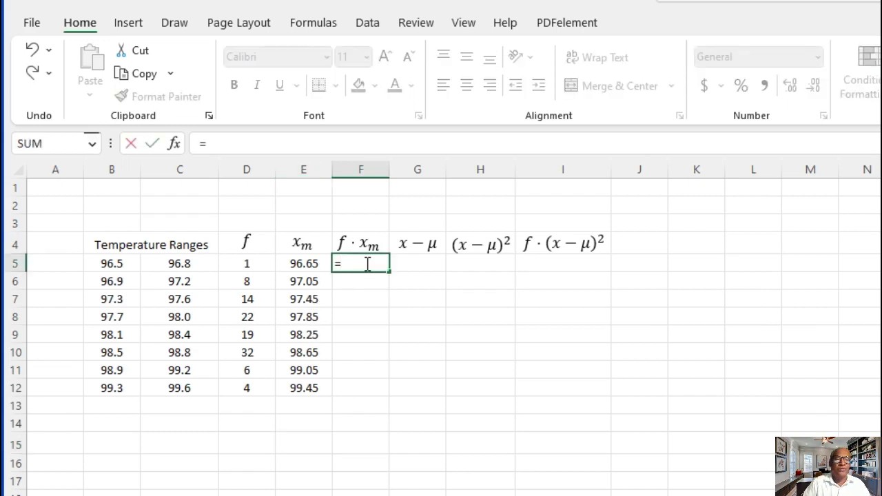
pyautogui.click(255, 264)
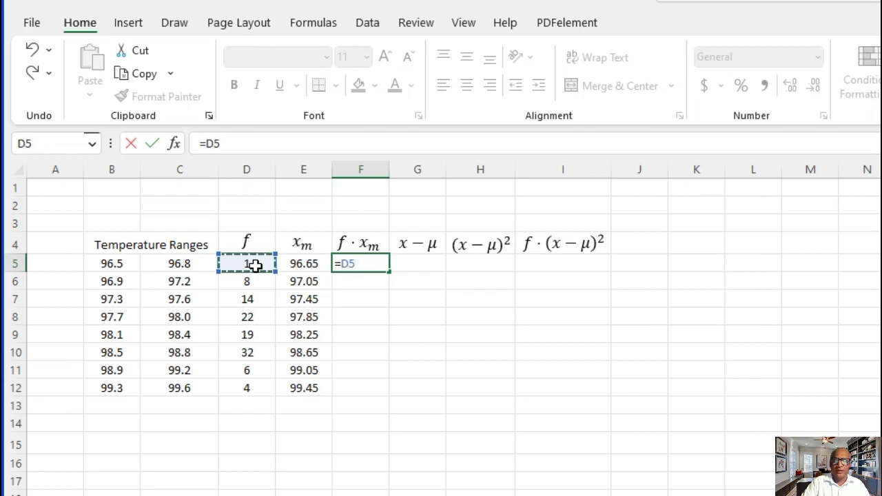
pyautogui.write('*')
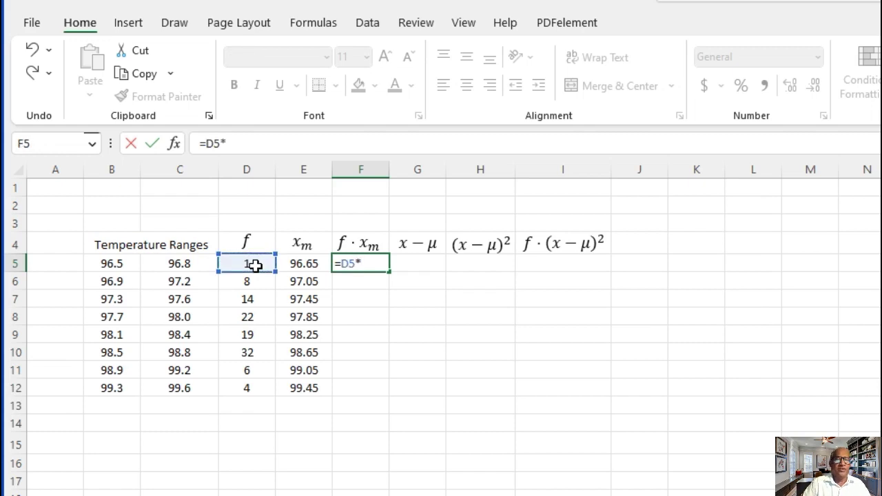
pyautogui.click(306, 259)
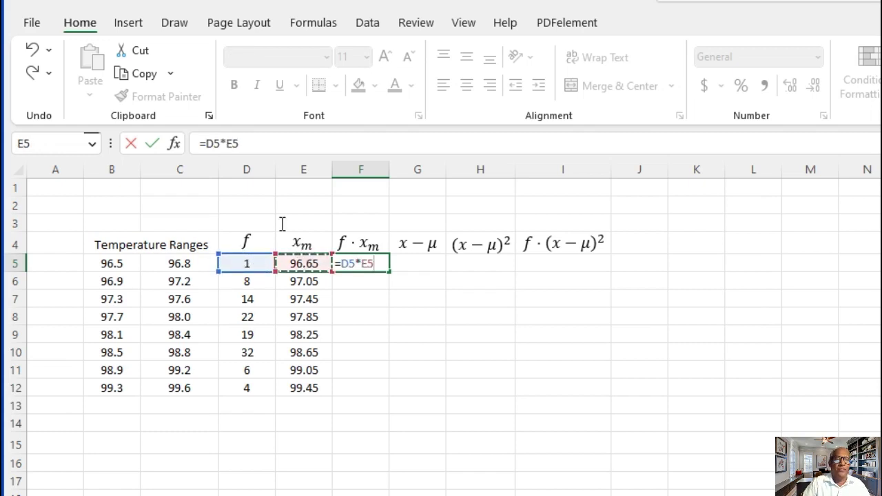
pyautogui.click(152, 144)
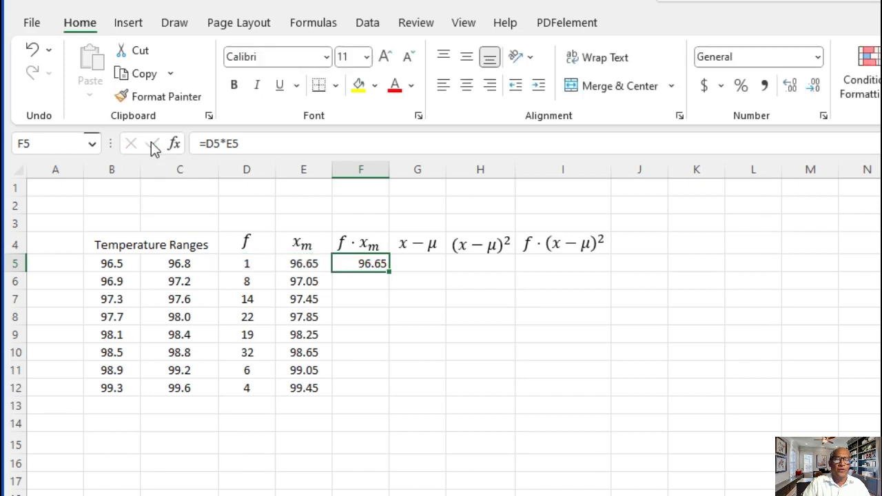
# Center the cells F5 through F12 horizontally
pyautogui.click(370, 297)
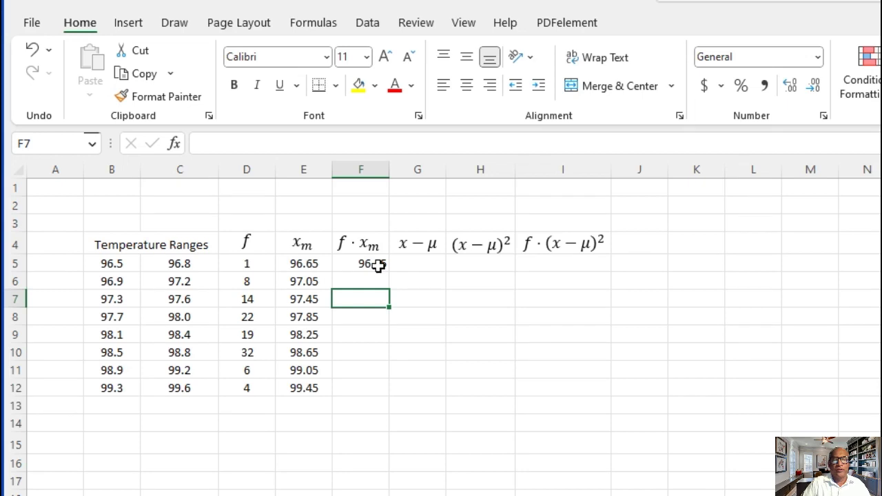
pyautogui.click(372, 267)
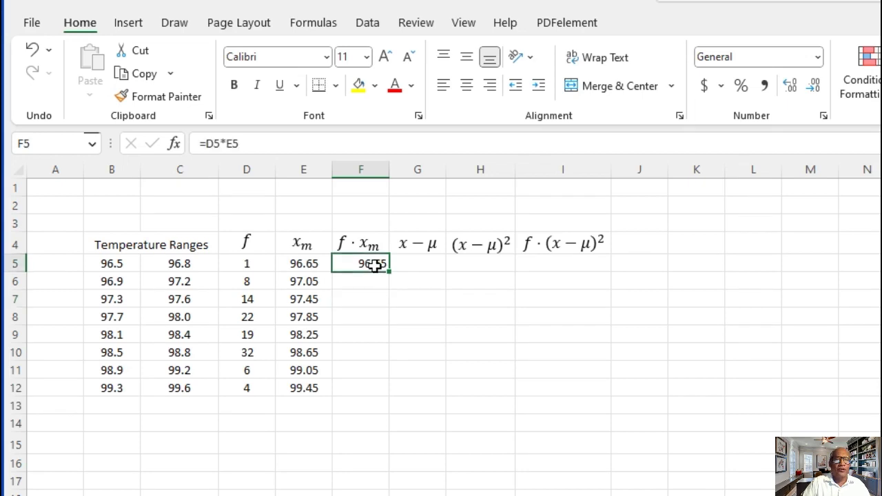
pyautogui.click(373, 318)
pyautogui.moveTo(373, 269); pyautogui.dragTo(374, 388)
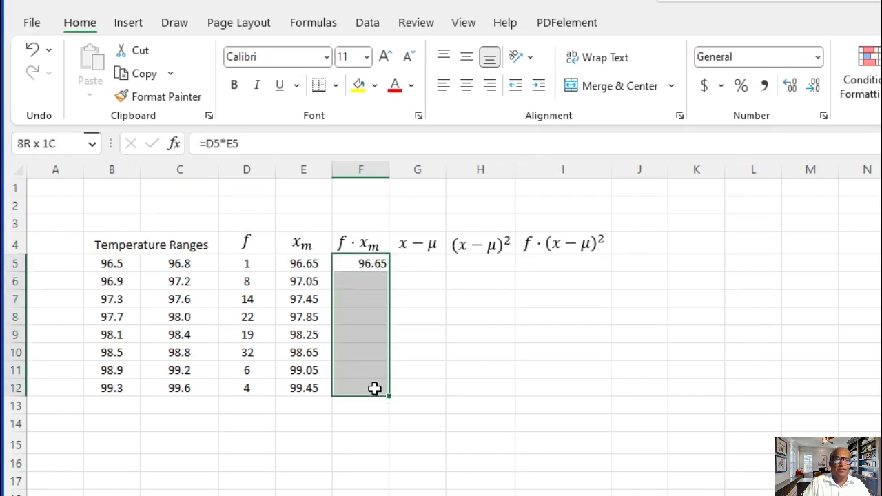
pyautogui.click(468, 89)
pyautogui.click(428, 316)
# Fill the frequency-times-midpoint formula from F5 down through F12
pyautogui.click(348, 267)
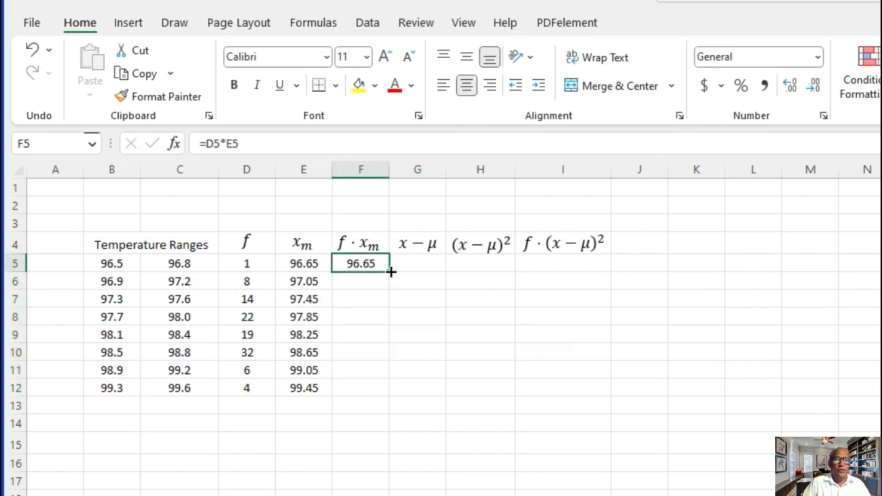
pyautogui.moveTo(391, 272); pyautogui.dragTo(398, 398)
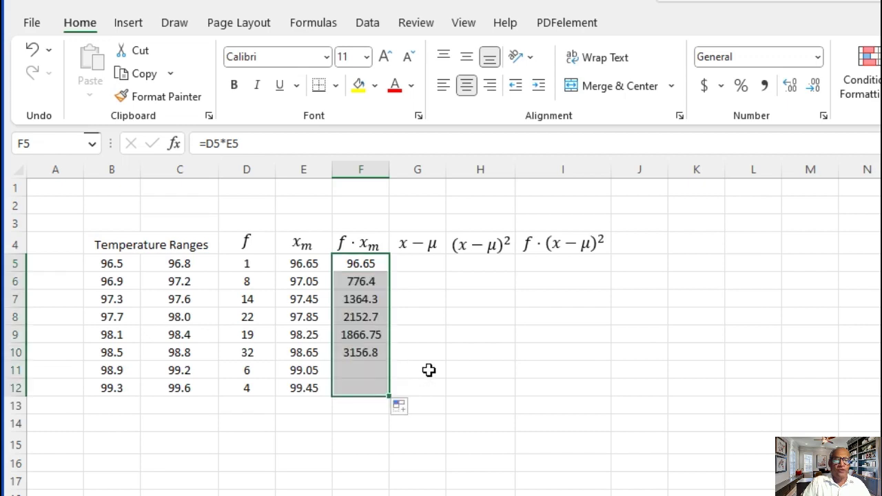
pyautogui.click(436, 371)
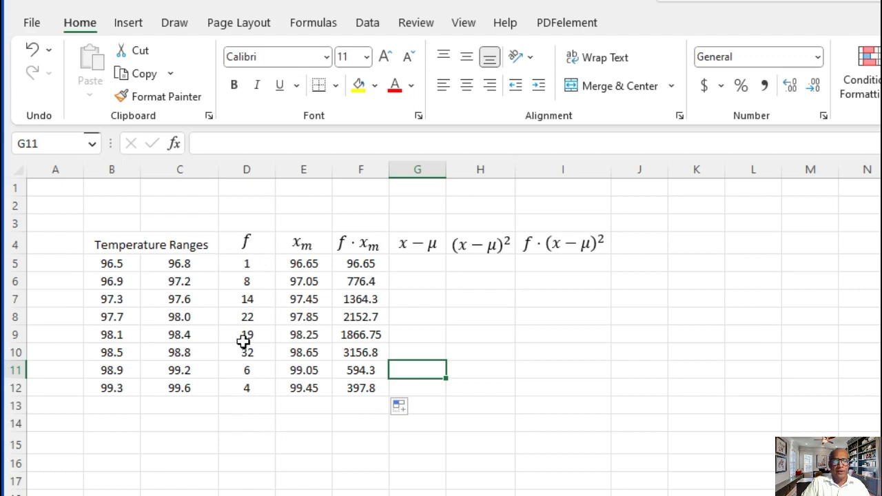
# Enter the label N in cell C14 and align it to the right edge of the cell
pyautogui.click(199, 422)
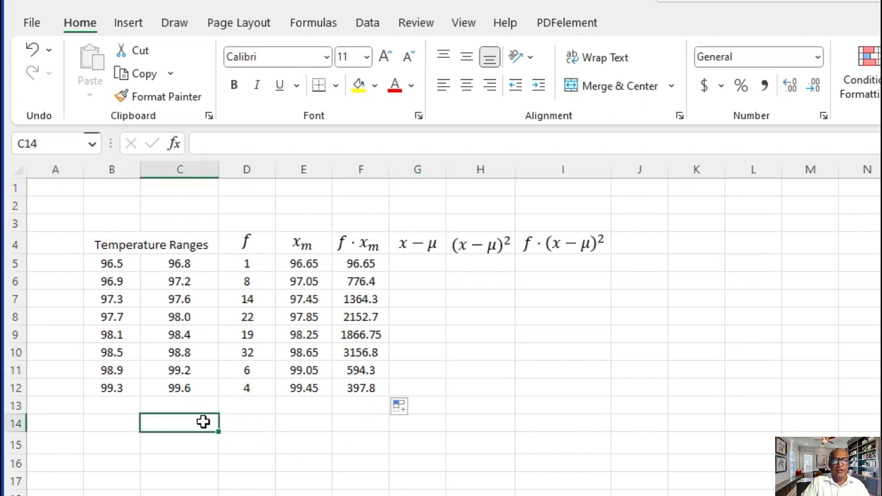
pyautogui.write('N')
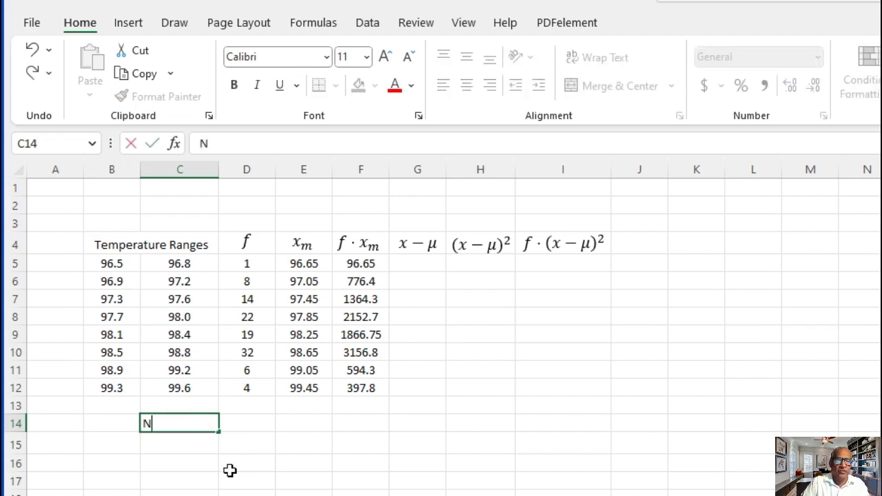
pyautogui.click(230, 466)
pyautogui.click(207, 425)
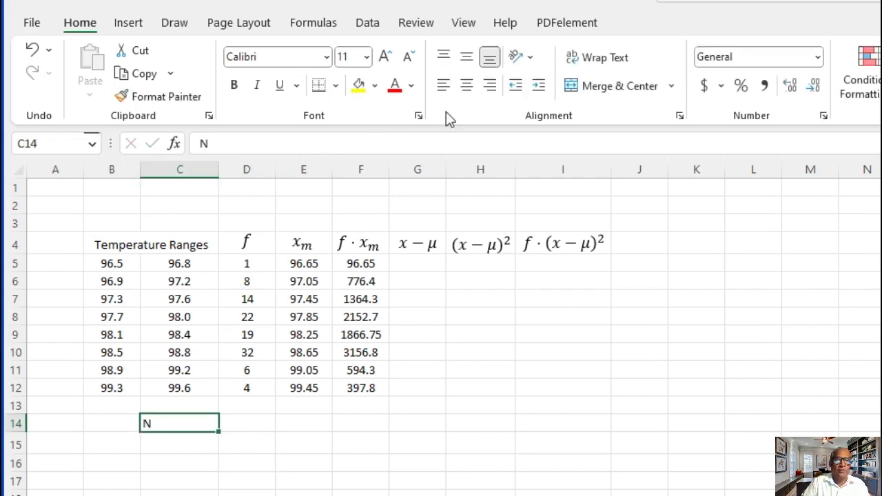
pyautogui.click(469, 88)
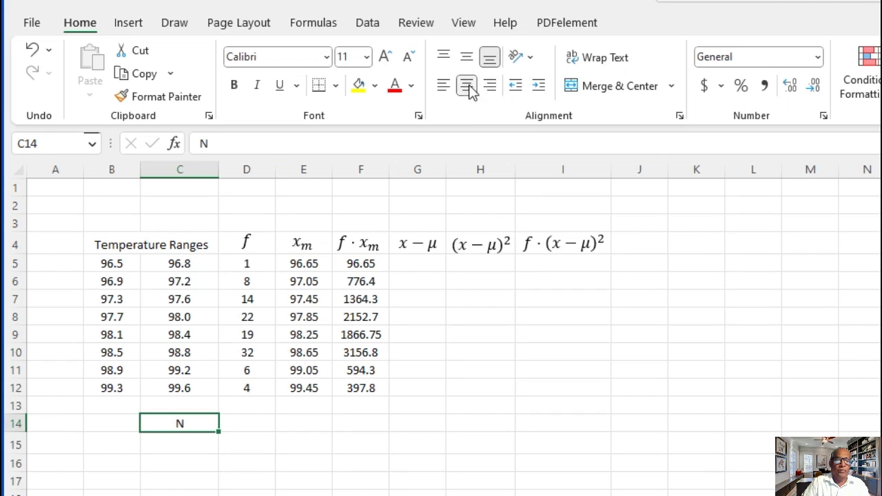
pyautogui.click(491, 88)
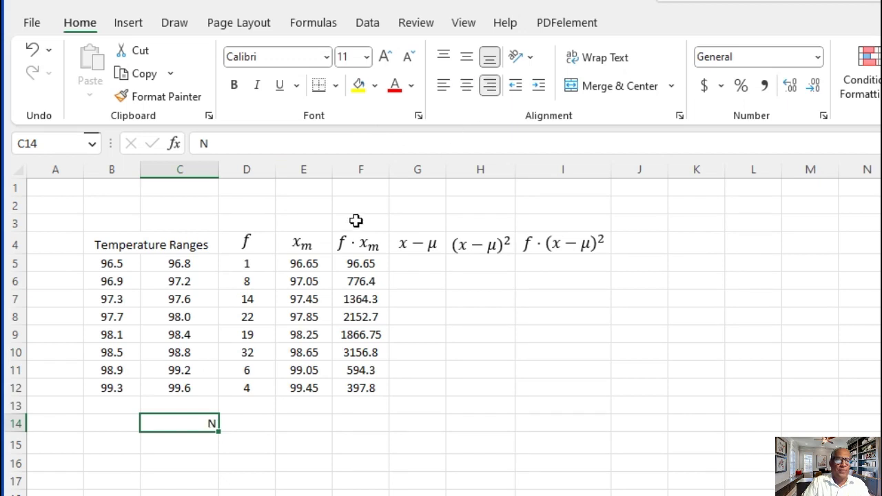
# Enter the formula =SUM(D5:D12) in cell D14 to total the frequencies
pyautogui.click(247, 419)
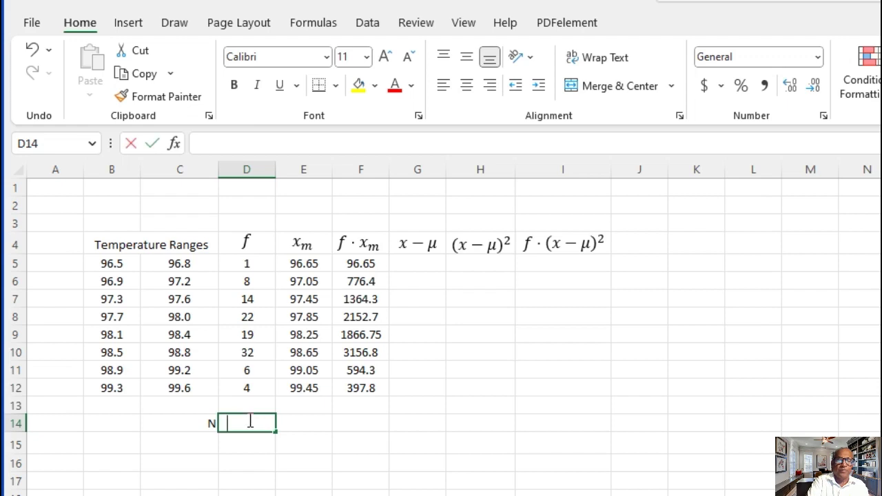
pyautogui.write('=sum')
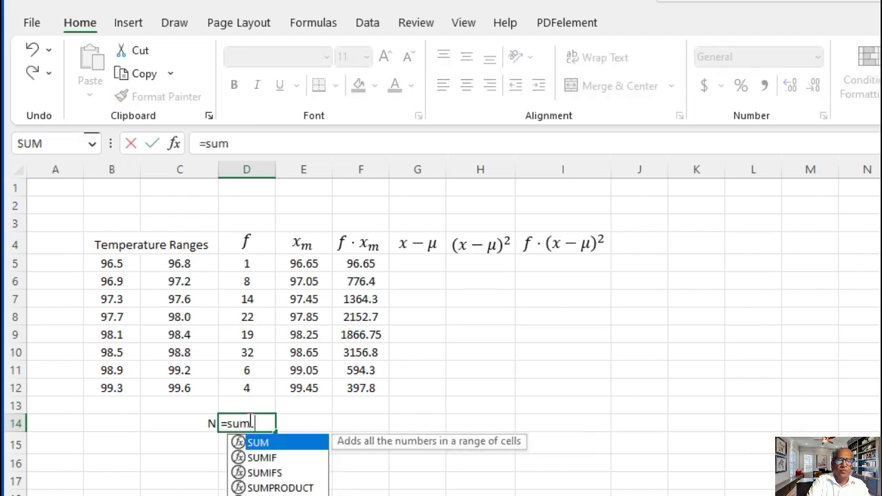
pyautogui.write('(')
pyautogui.moveTo(247, 263); pyautogui.dragTo(242, 390)
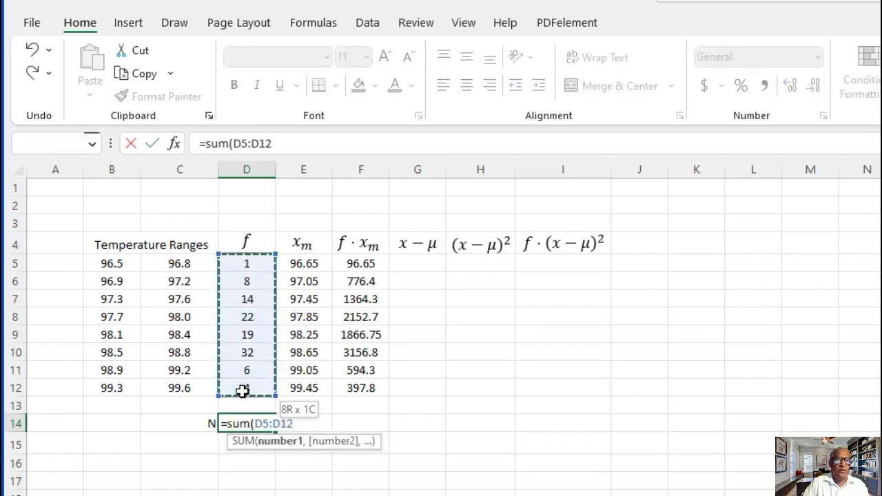
pyautogui.click(299, 141)
pyautogui.write(')')
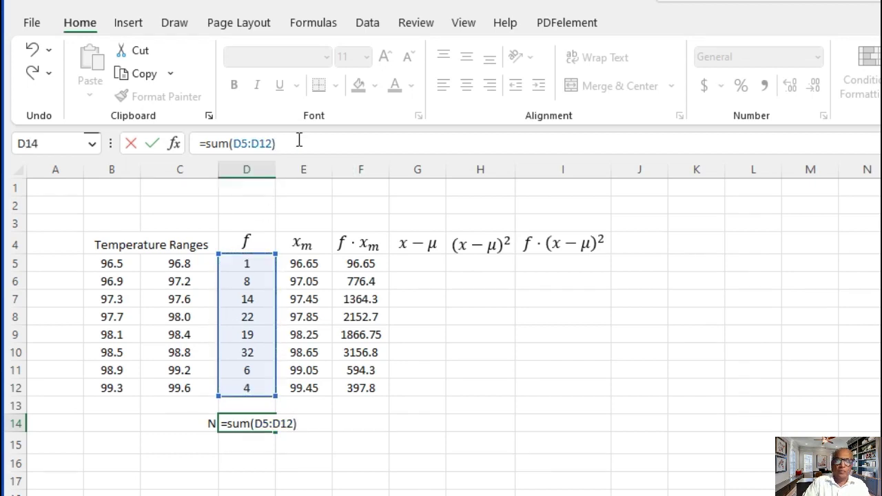
pyautogui.press('Return')
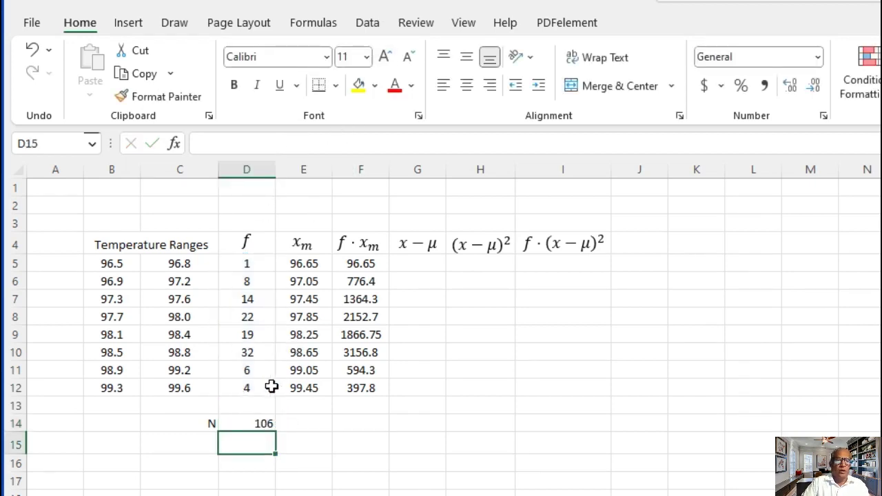
# Center the frequency total in cell D14 horizontally
pyautogui.click(249, 422)
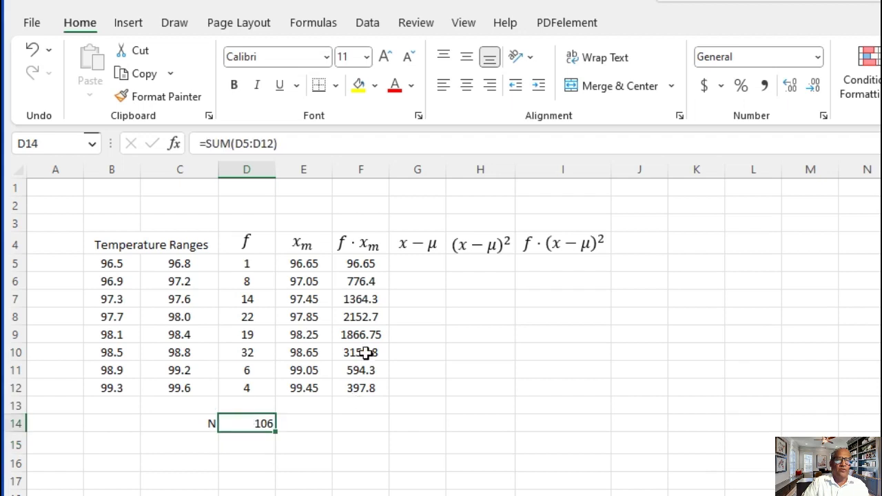
pyautogui.click(466, 85)
pyautogui.click(305, 423)
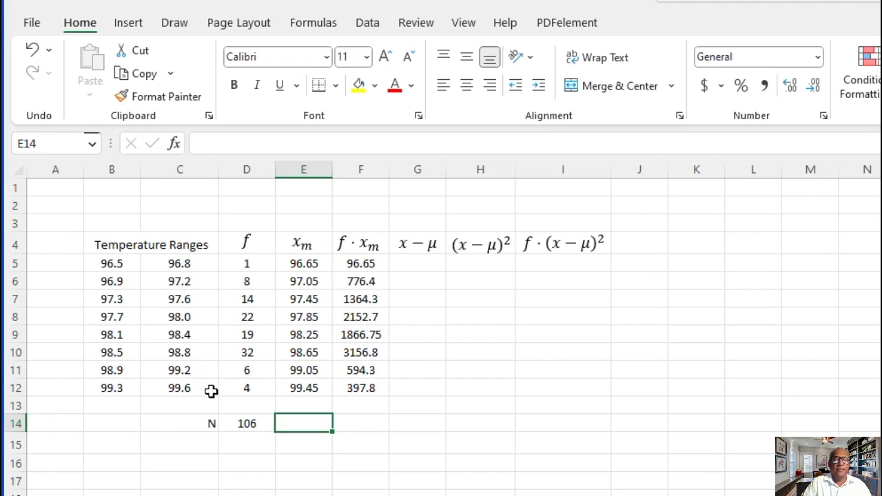
pyautogui.click(252, 425)
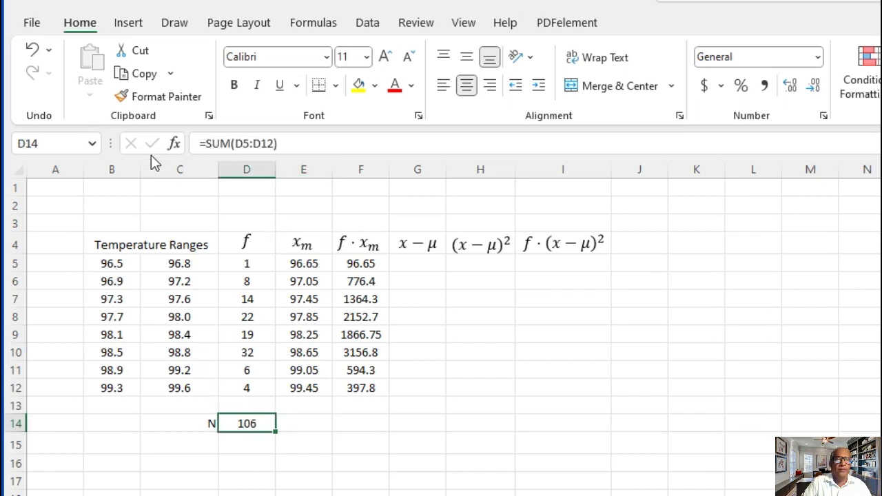
pyautogui.click(308, 439)
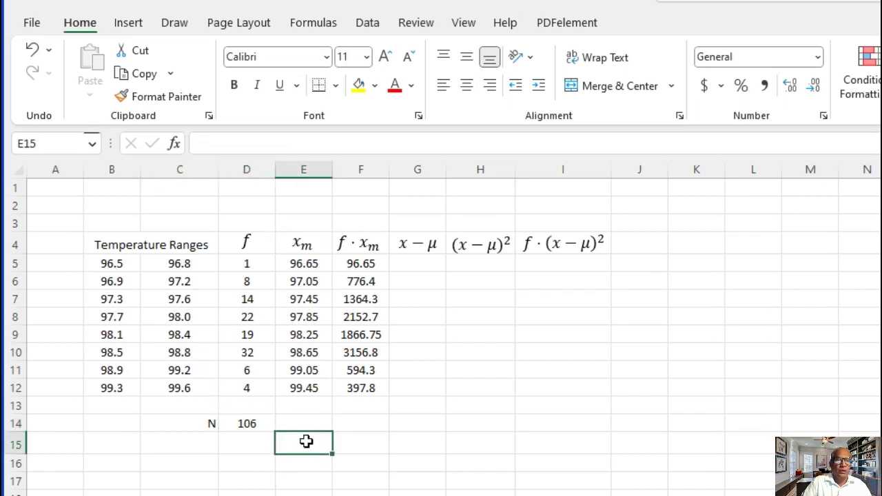
# Add a top border to cell F13, beneath the frequency-times-midpoint column
pyautogui.click(357, 422)
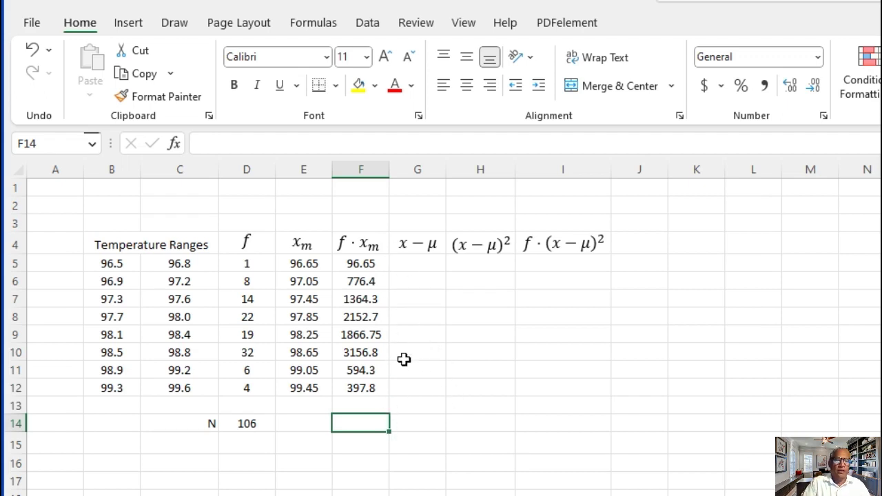
pyautogui.click(361, 403)
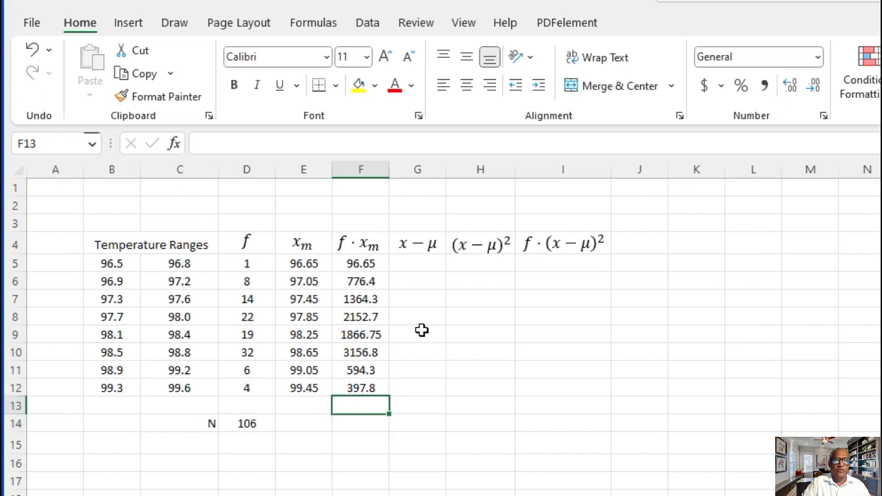
pyautogui.click(335, 85)
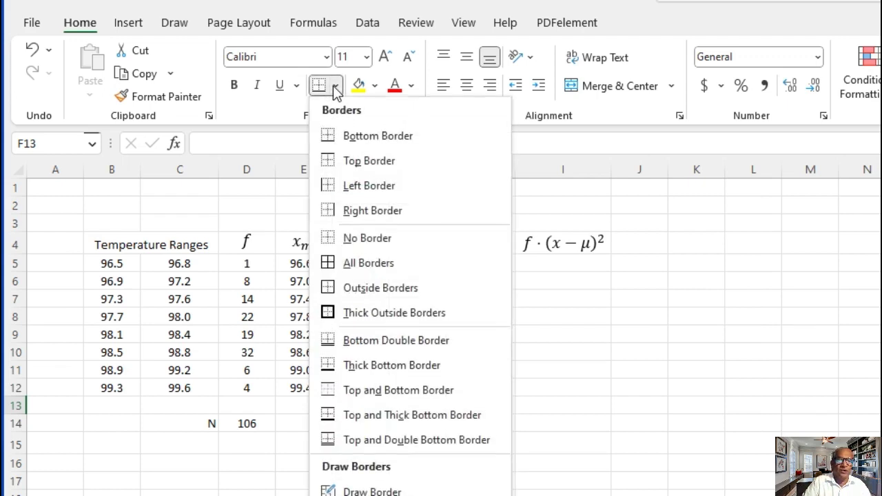
pyautogui.click(332, 161)
pyautogui.click(363, 425)
pyautogui.click(370, 408)
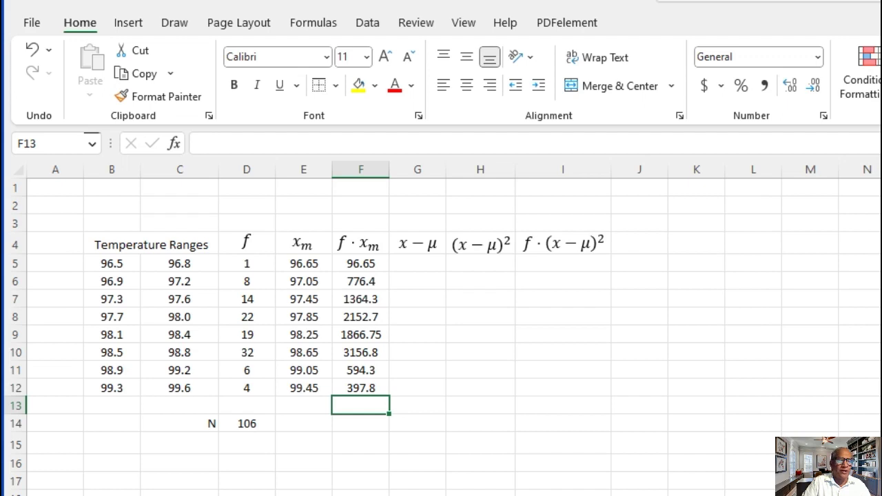
# Total the frequency-times-midpoint values in cell F13 with =SUM(F5:F12)
pyautogui.hotkey('alt', '=')
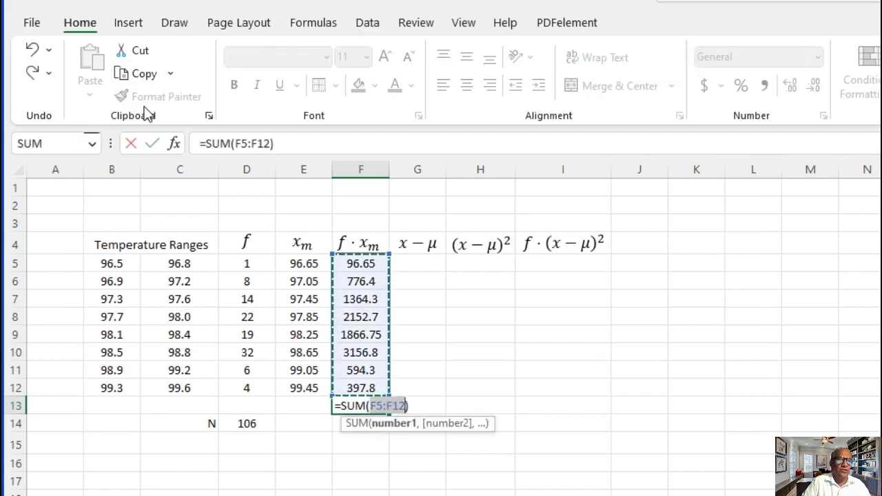
pyautogui.click(153, 144)
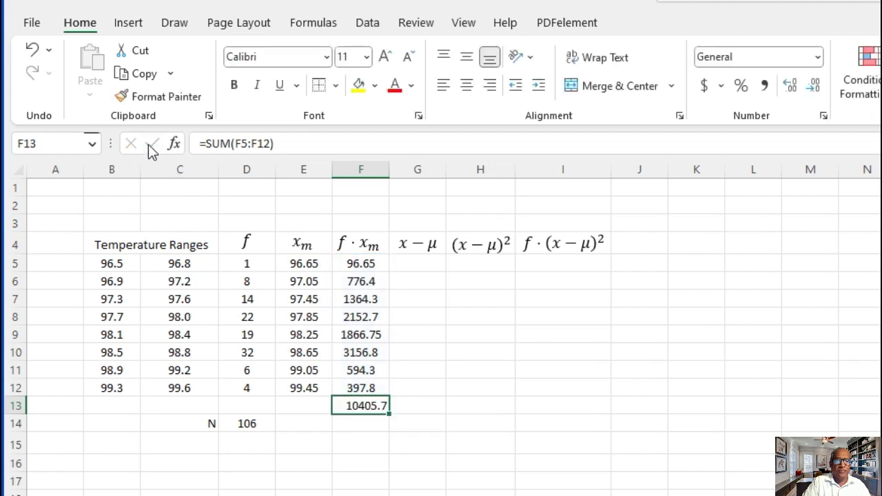
# Move the N label and its total from C14:D14 down one row to C15:D15
pyautogui.click(354, 426)
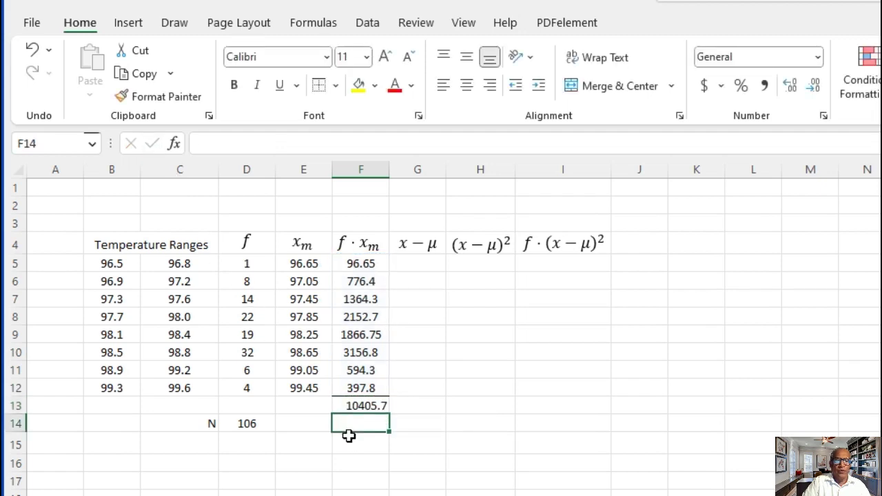
pyautogui.moveTo(219, 430)
pyautogui.mouseDown()
pyautogui.moveTo(216, 423)
pyautogui.moveTo(236, 421)
pyautogui.moveTo(225, 441)
pyautogui.mouseUp()
pyautogui.click(228, 469)
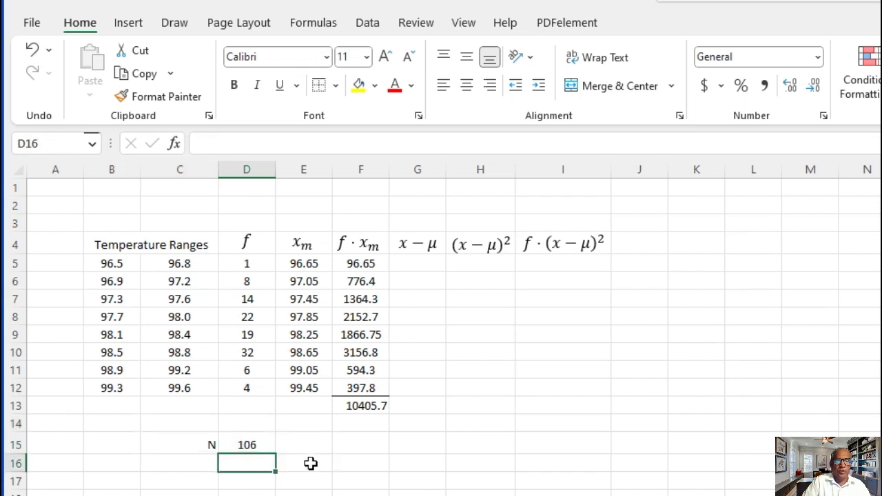
# Insert an equation box, place it around H13, and replace its placeholder with the symbol μ
pyautogui.click(308, 463)
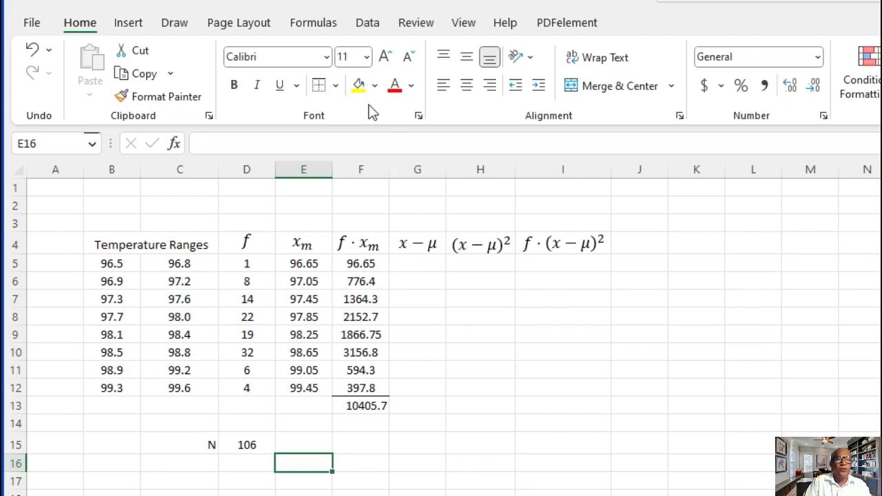
pyautogui.click(132, 28)
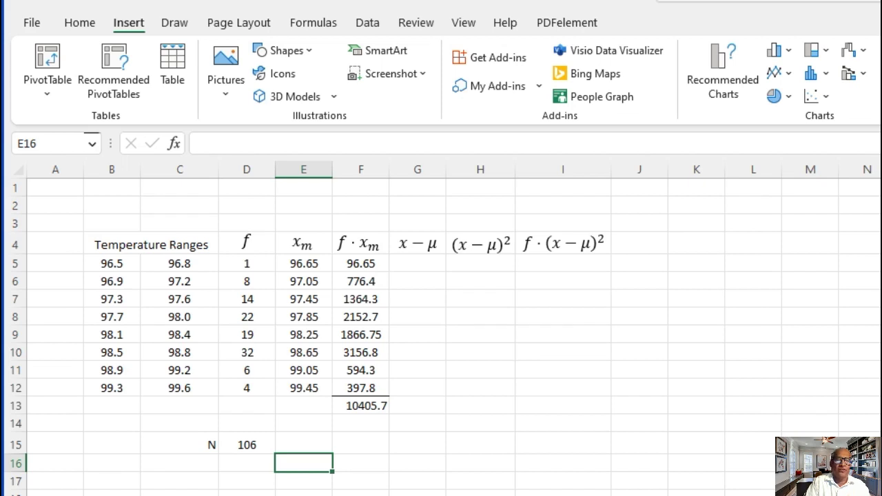
pyautogui.hotkey('alt', '=')
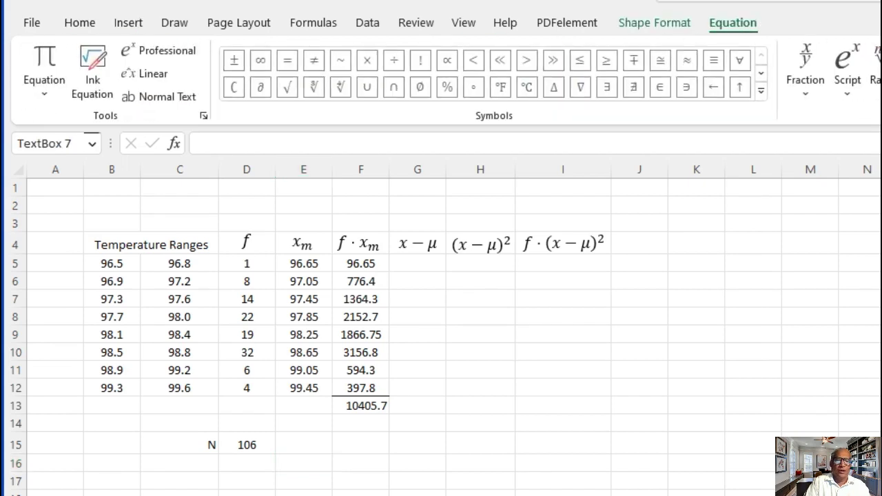
pyautogui.moveTo(826, 492); pyautogui.dragTo(569, 423)
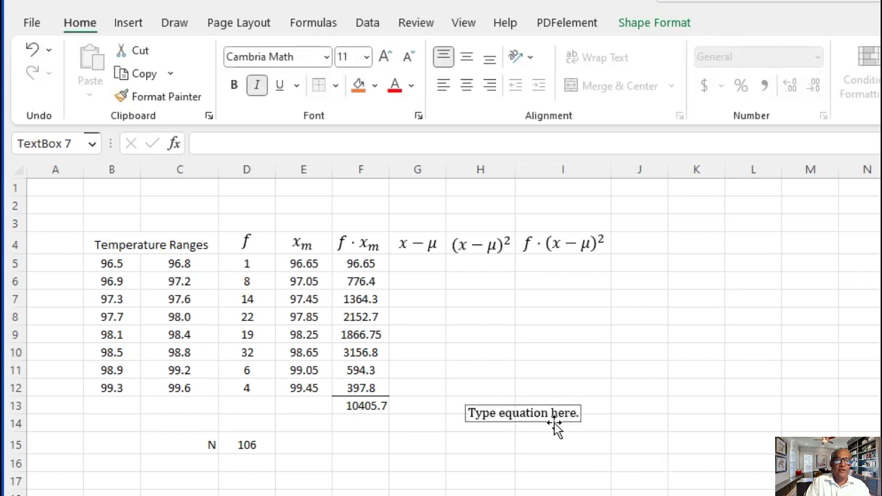
pyautogui.click(553, 416)
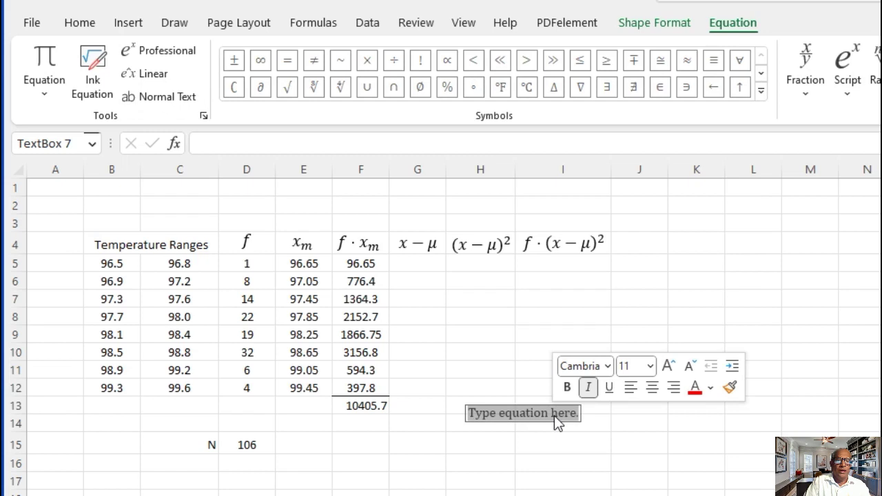
pyautogui.write('\\')
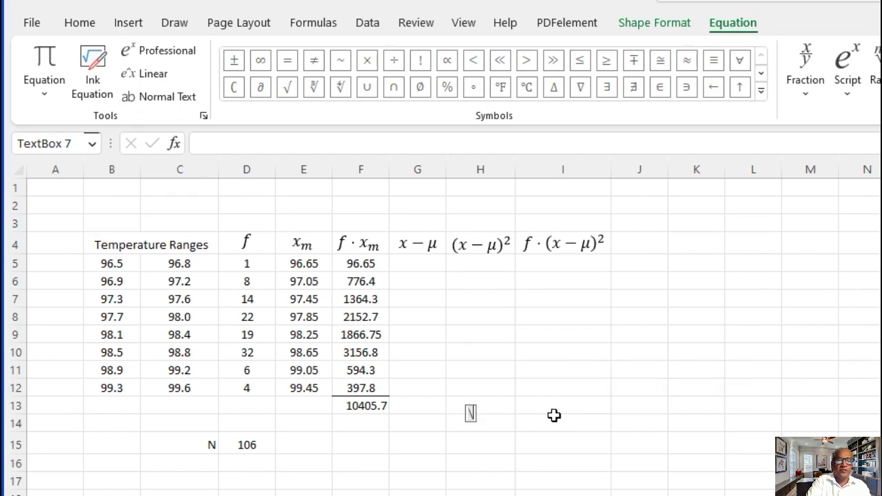
pyautogui.write('mu')
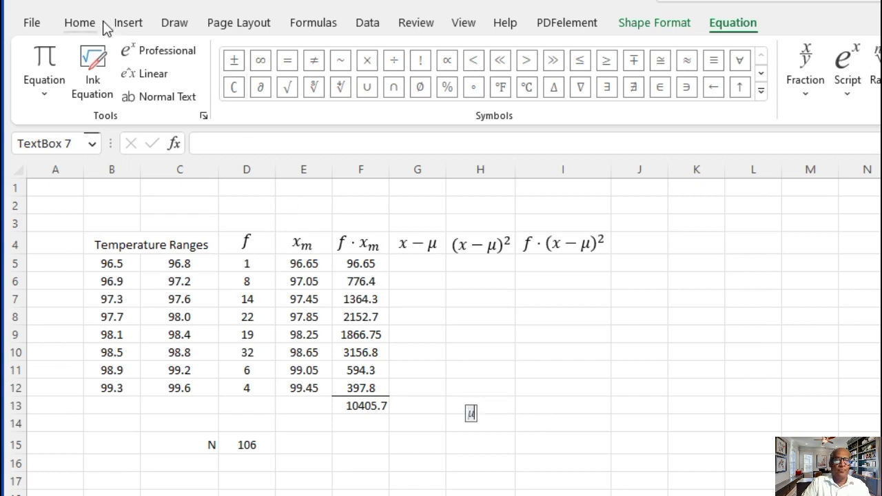
# Set the font size of the μ equation to 14
pyautogui.click(79, 23)
pyautogui.click(544, 427)
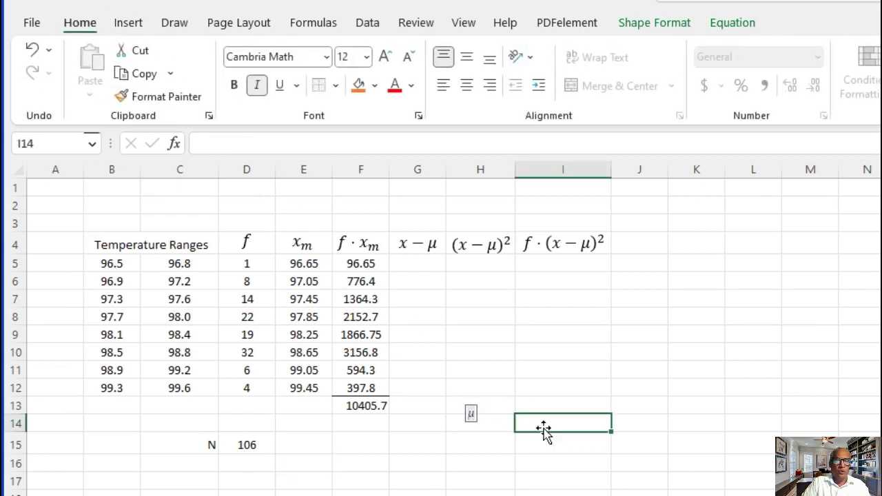
pyautogui.click(470, 417)
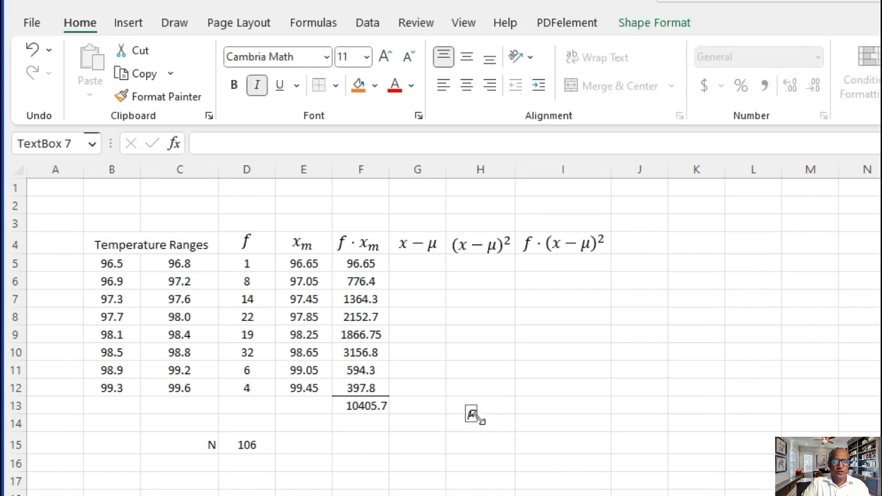
pyautogui.click(366, 57)
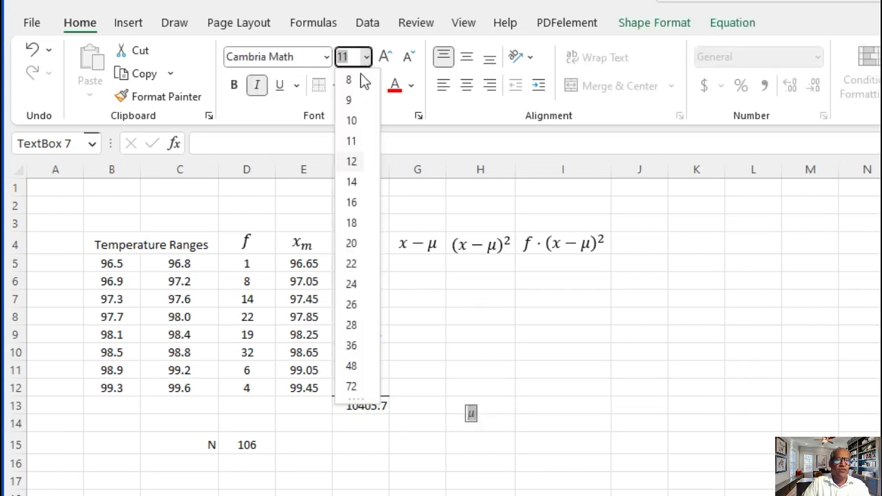
pyautogui.click(352, 182)
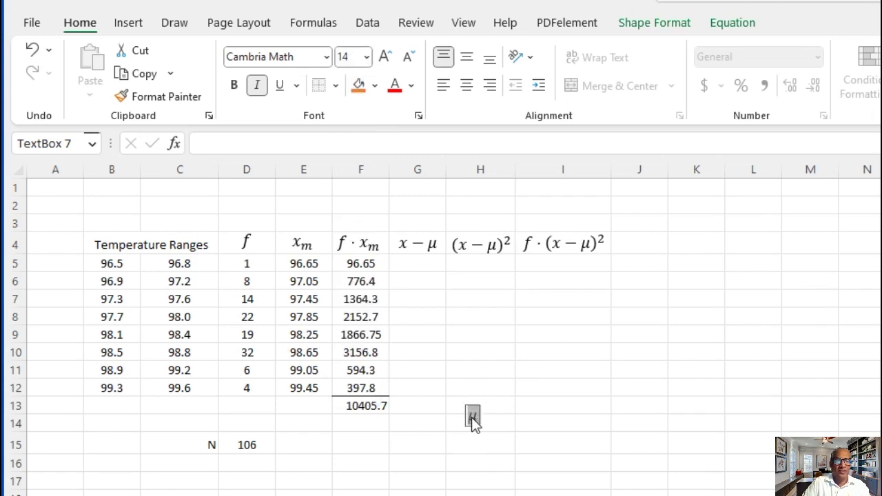
pyautogui.click(499, 421)
# Move the μ equation box to the right side of cell E15 as a label for F15
pyautogui.click(486, 386)
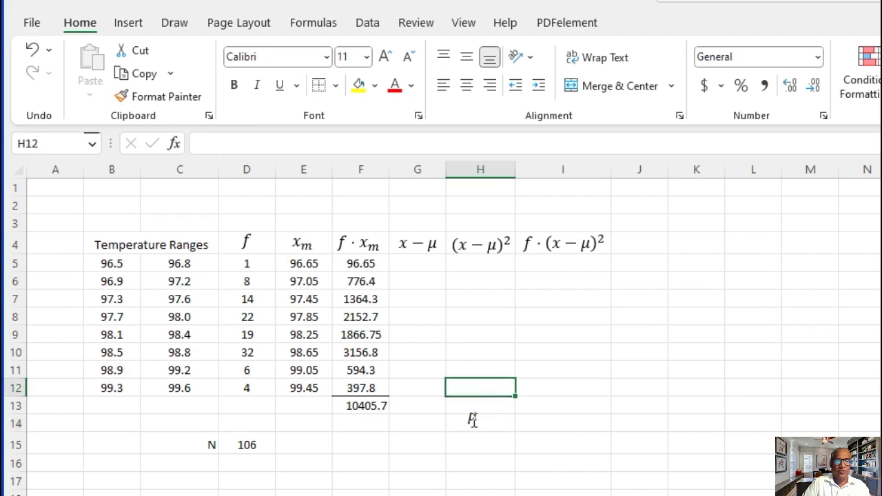
pyautogui.click(473, 416)
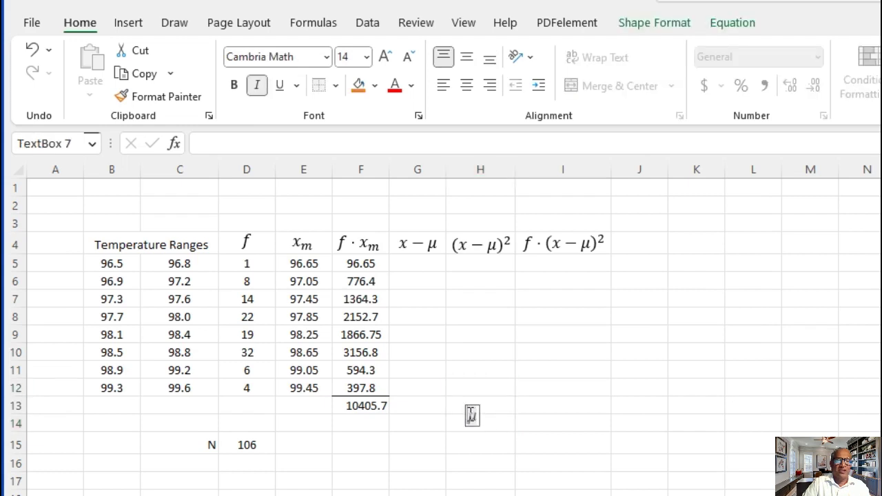
pyautogui.moveTo(470, 416); pyautogui.dragTo(319, 443)
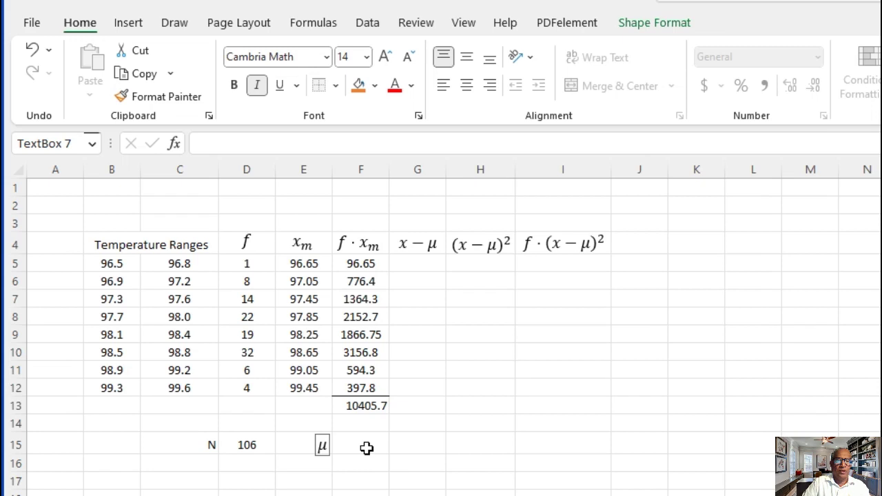
# Calculate the mean μ in F15 by dividing the F13 total by N with the formula =F13/D15
pyautogui.click(365, 450)
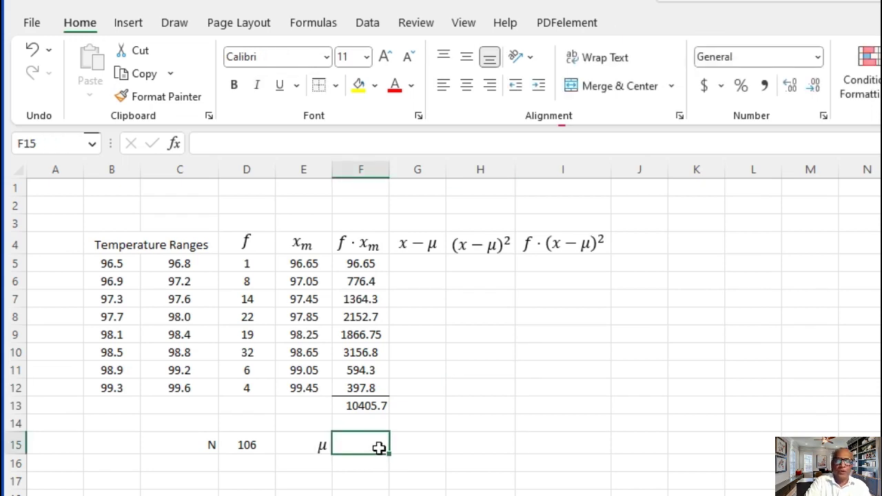
pyautogui.write('=')
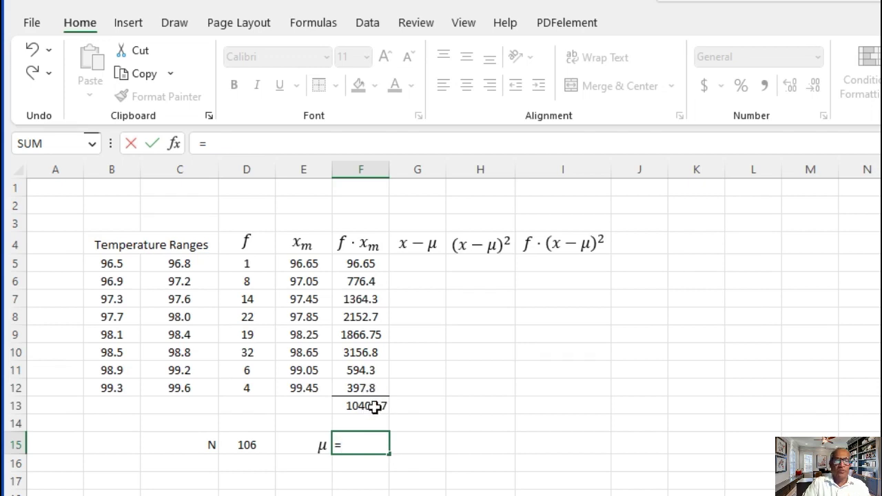
pyautogui.click(374, 407)
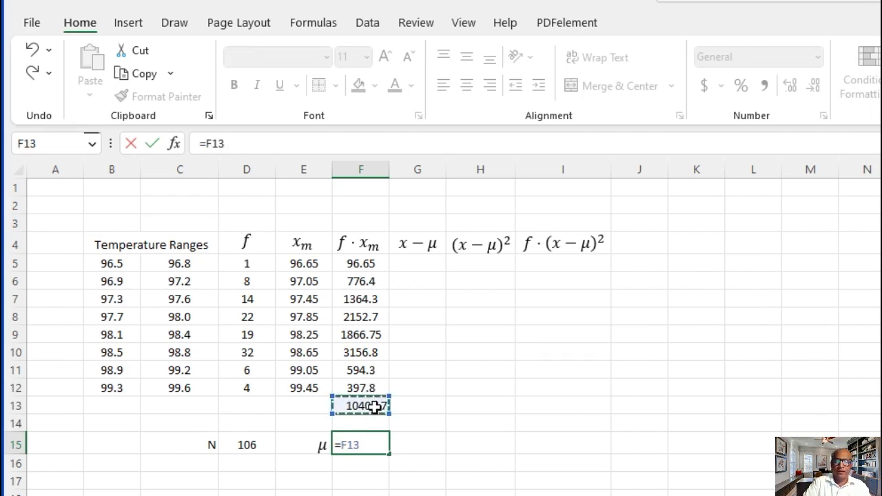
pyautogui.write('/')
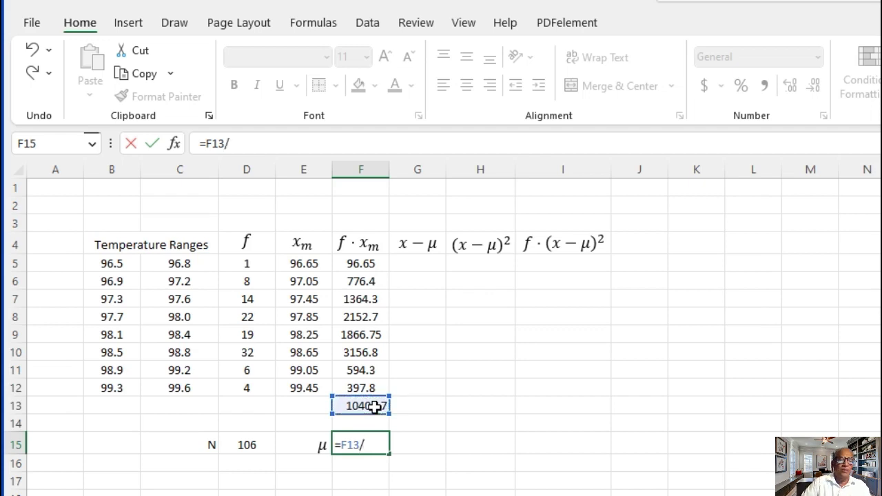
pyautogui.click(245, 444)
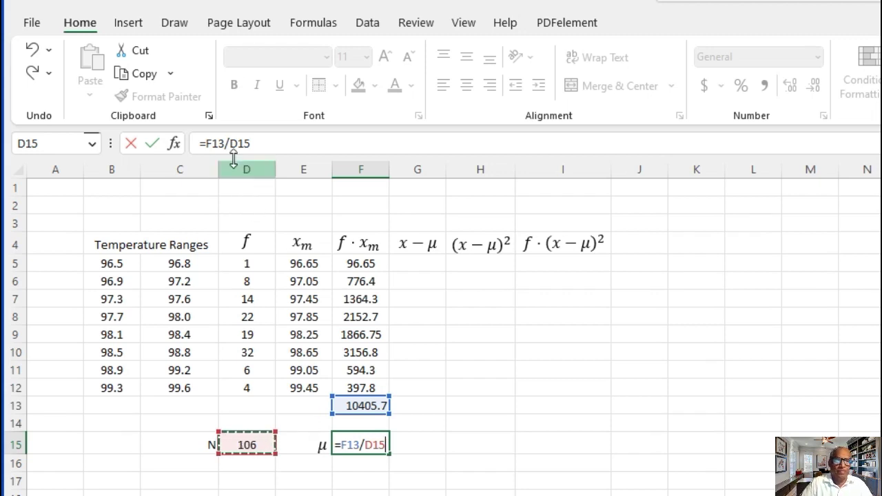
pyautogui.click(153, 144)
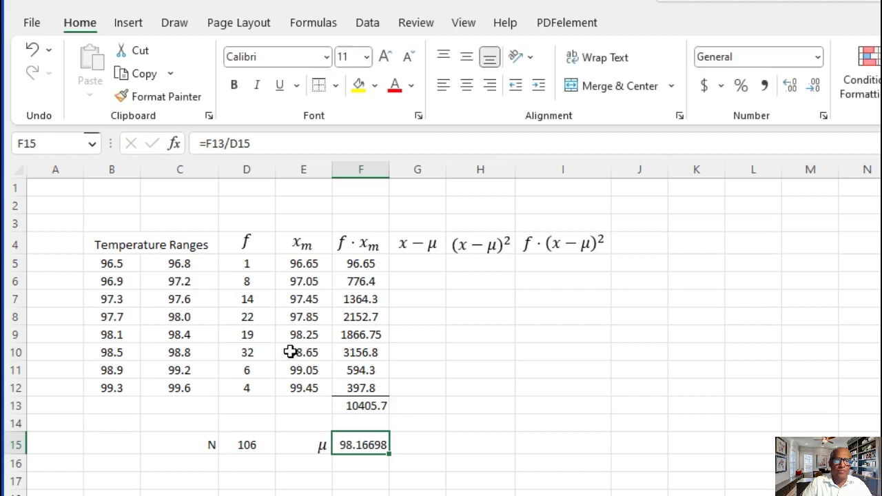
pyautogui.click(456, 428)
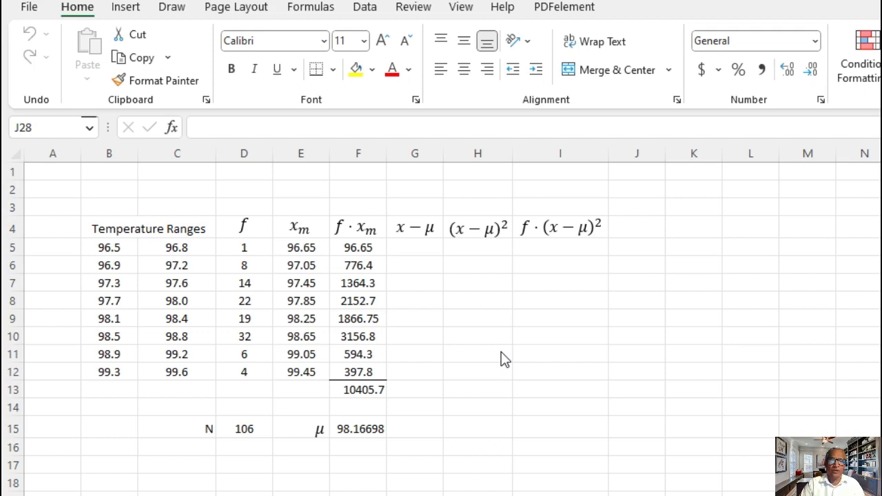
# Enter the formula =D5*(E5-$F$15)^2 in I5, with an absolute reference to the mean
pyautogui.click(564, 250)
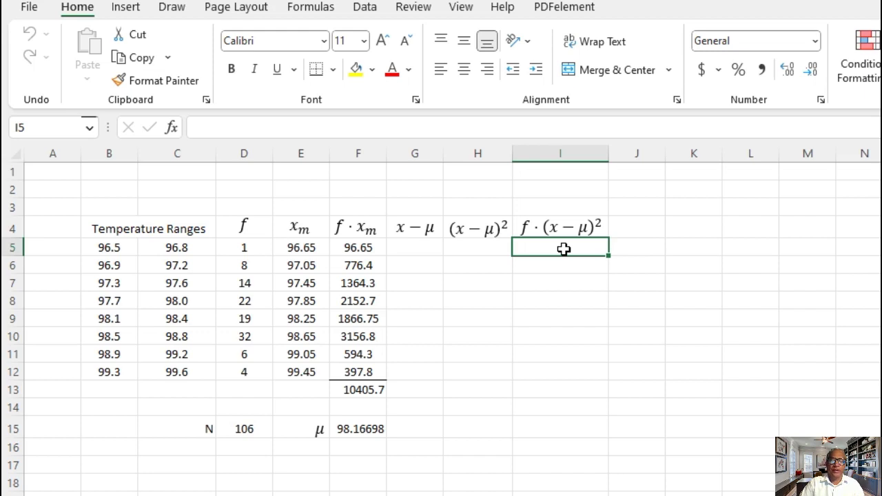
pyautogui.write('=')
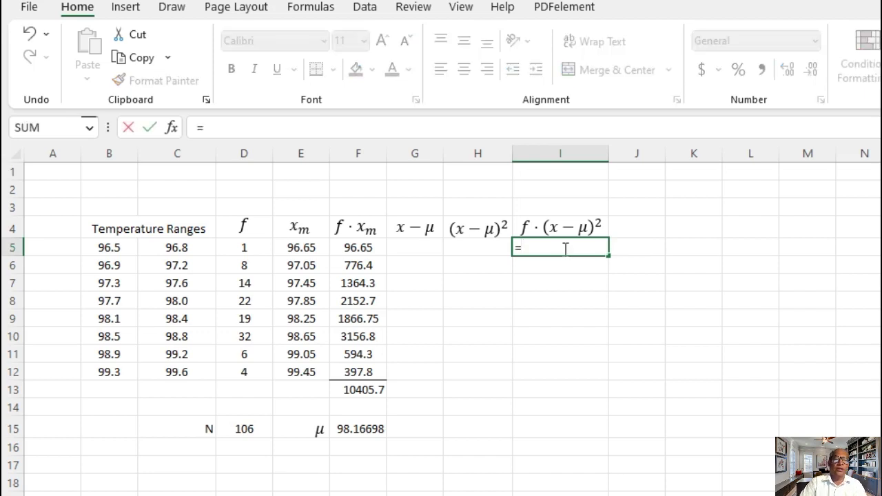
pyautogui.click(236, 255)
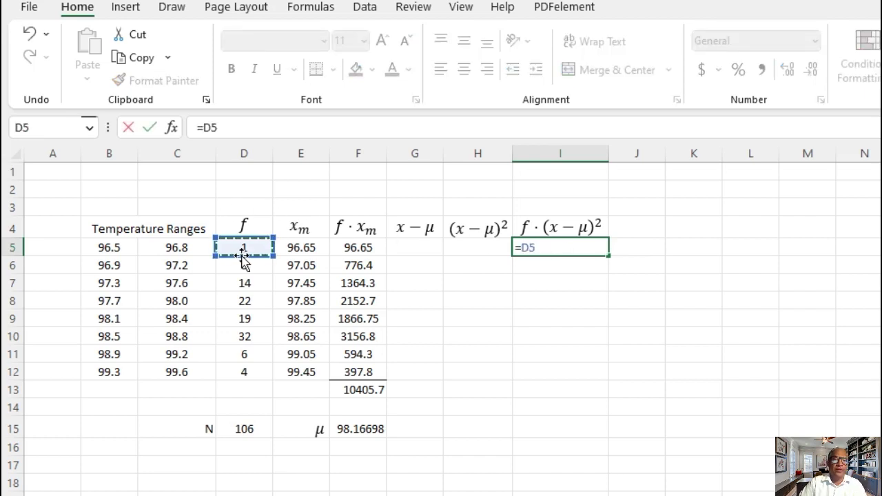
pyautogui.write('*(')
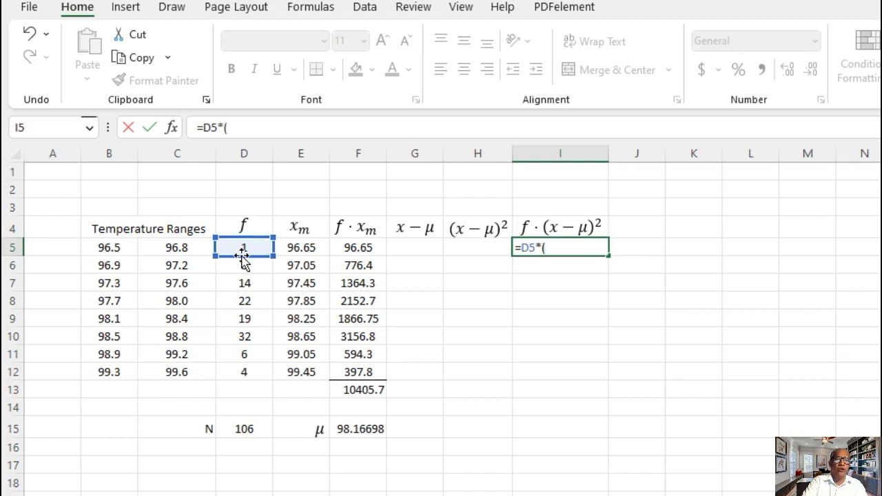
pyautogui.click(303, 250)
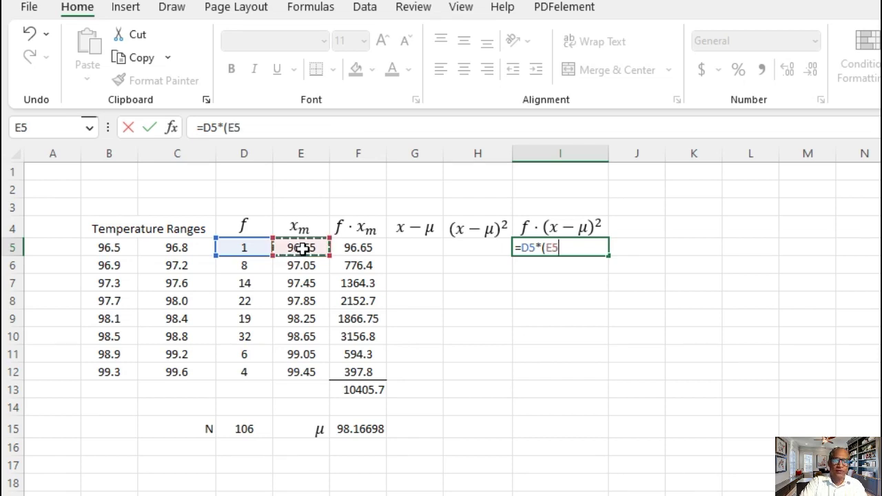
pyautogui.write('-')
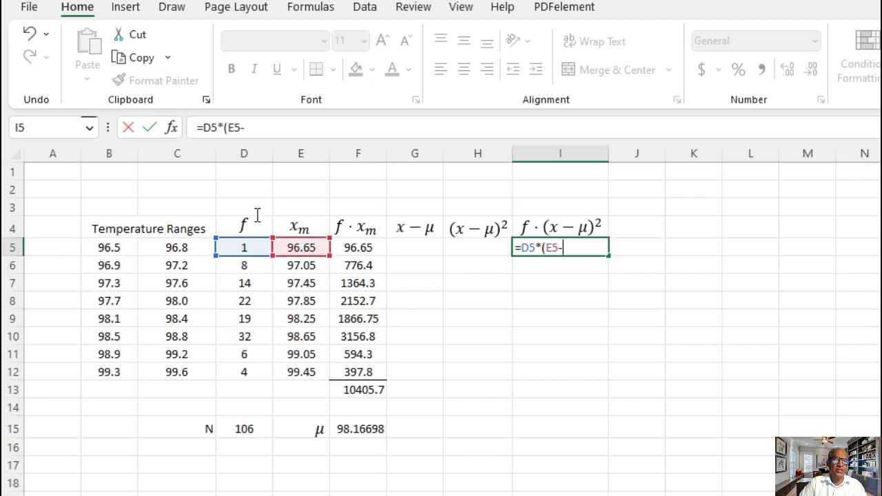
pyautogui.click(361, 427)
pyautogui.click(280, 126)
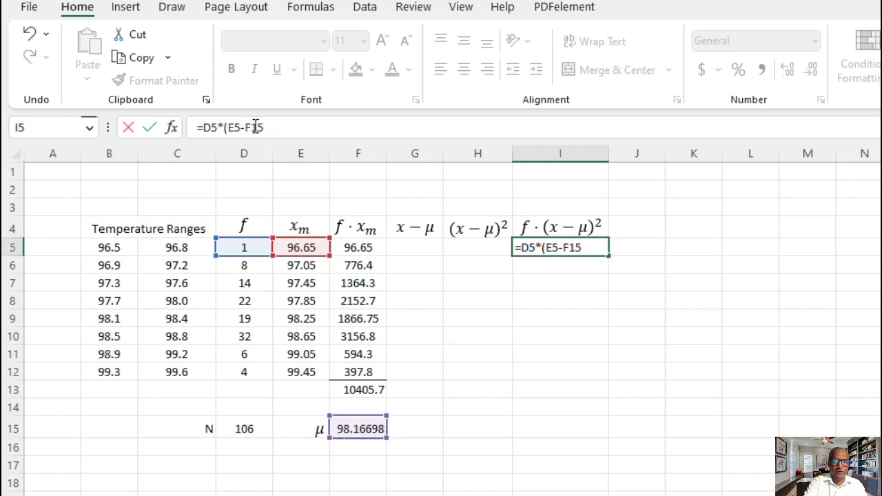
pyautogui.press('F4')
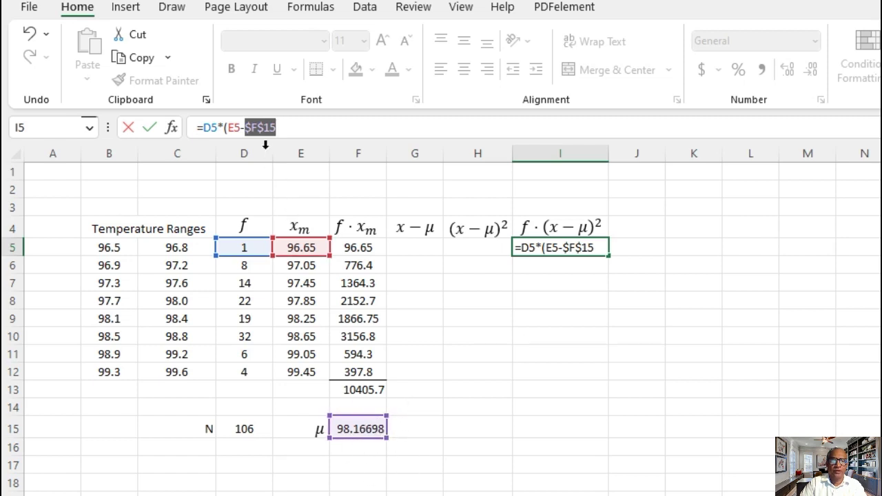
pyautogui.click(290, 126)
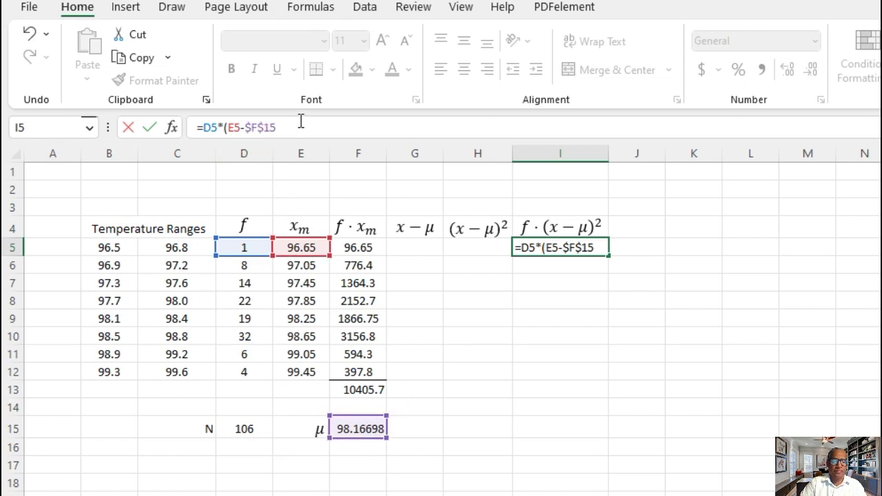
pyautogui.write(')')
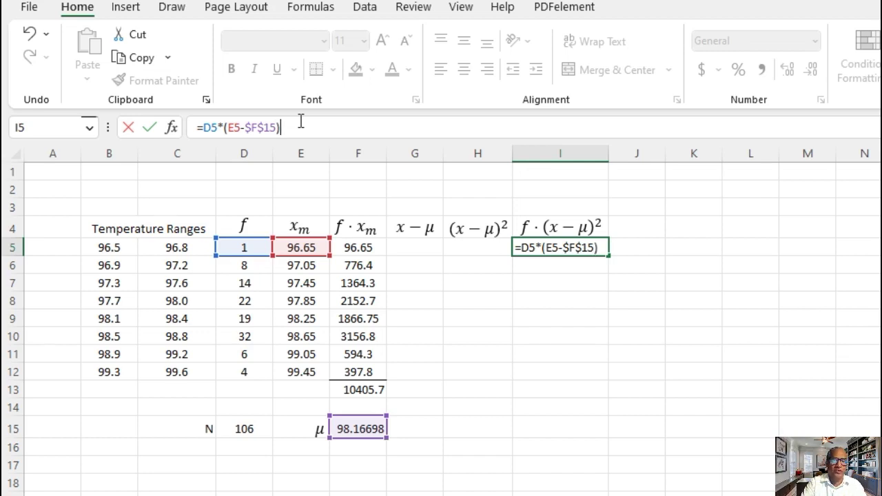
pyautogui.write('^2')
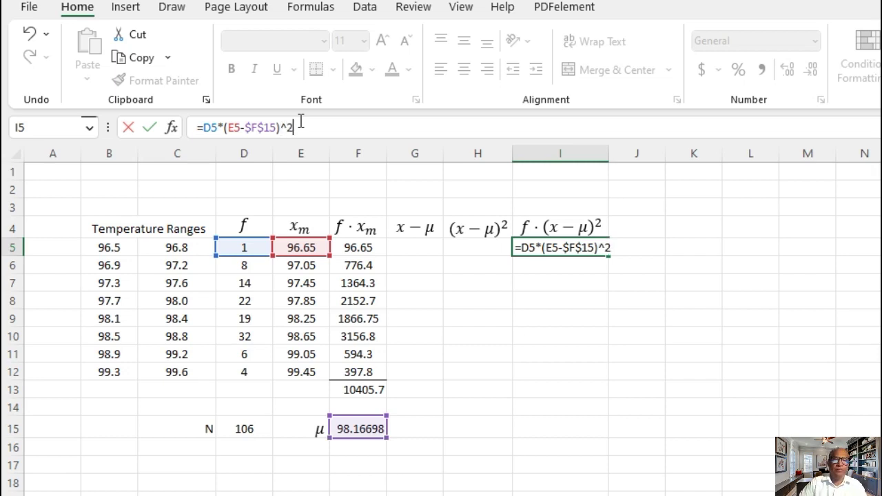
pyautogui.click(150, 129)
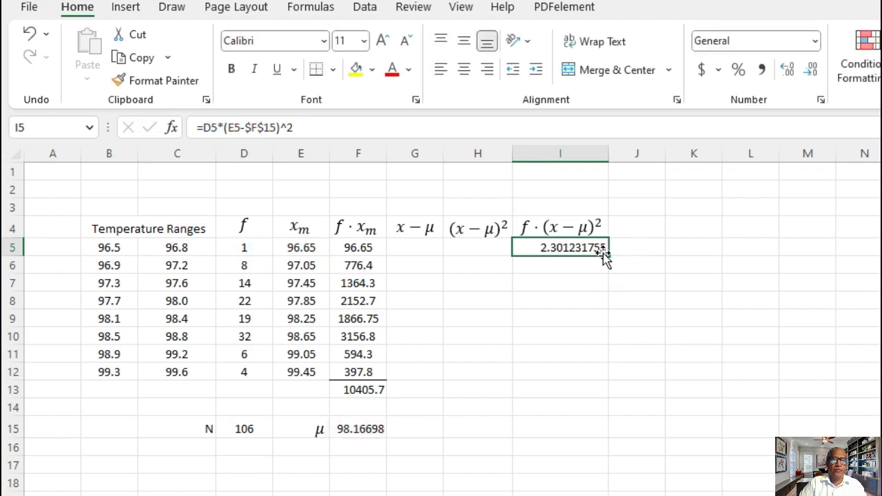
# Fill the I5 formula down through I12 and inspect the cell references of the copied formula in I8
pyautogui.moveTo(608, 255); pyautogui.dragTo(602, 384)
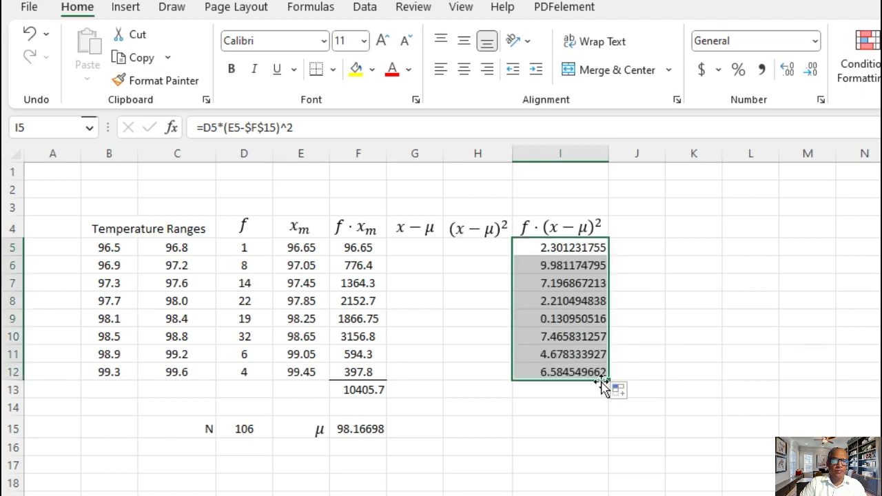
pyautogui.click(552, 423)
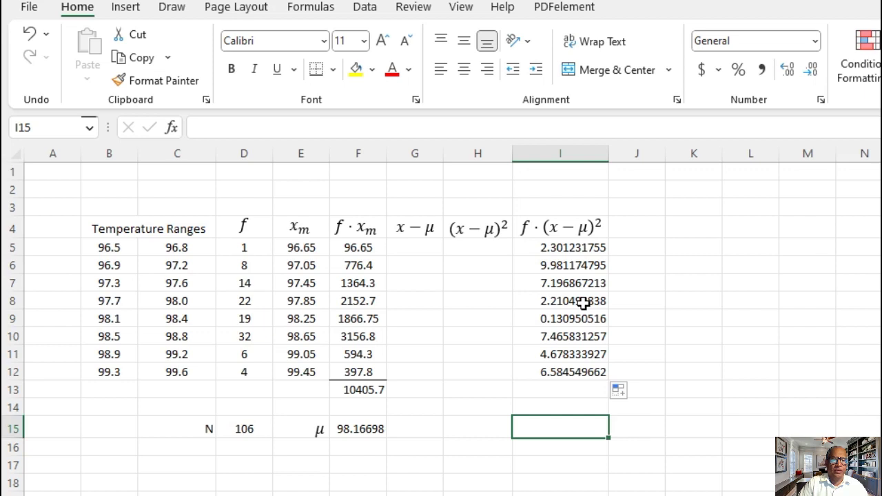
pyautogui.click(583, 303)
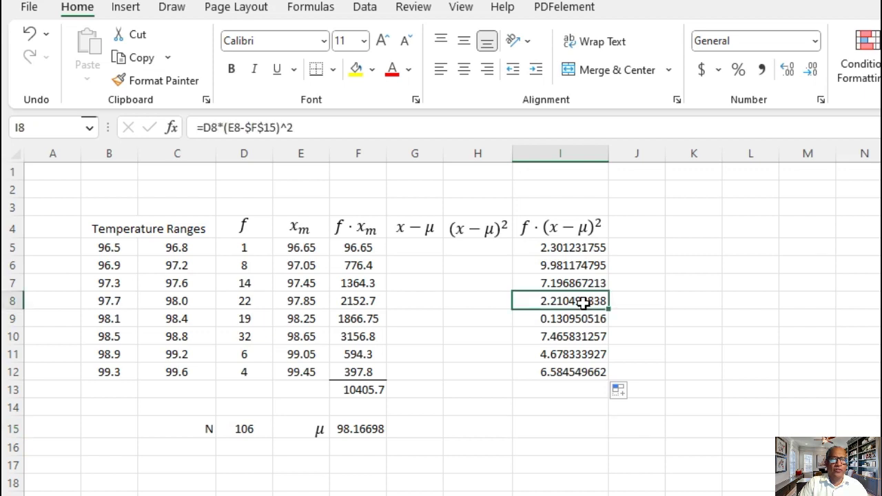
pyautogui.doubleClick(565, 303)
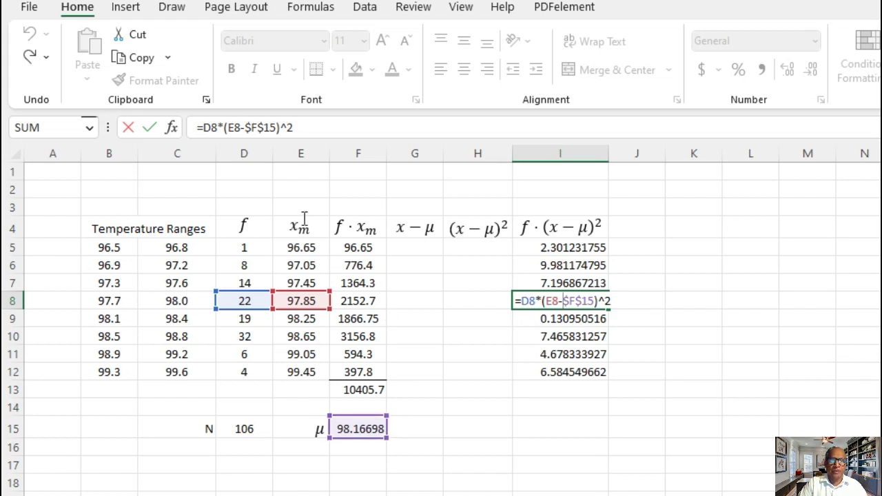
pyautogui.click(129, 128)
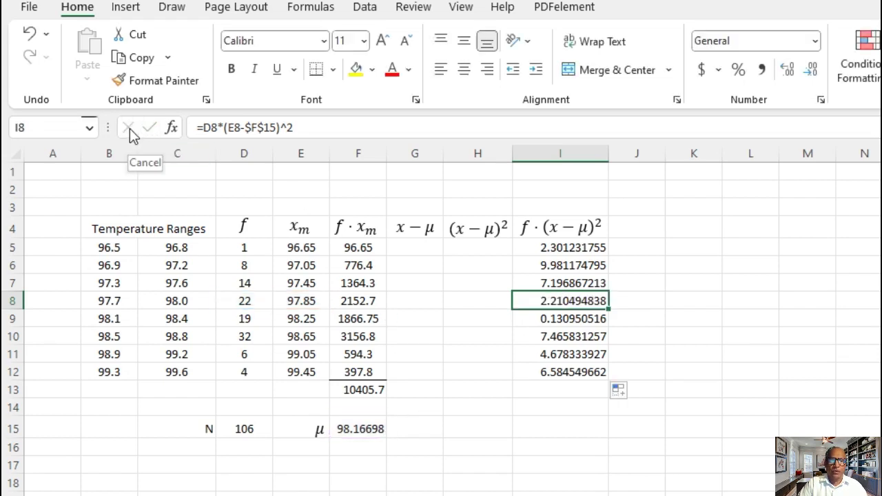
# Clear the formulas from I5:I12 in the f·(x−μ)² column
pyautogui.click(693, 336)
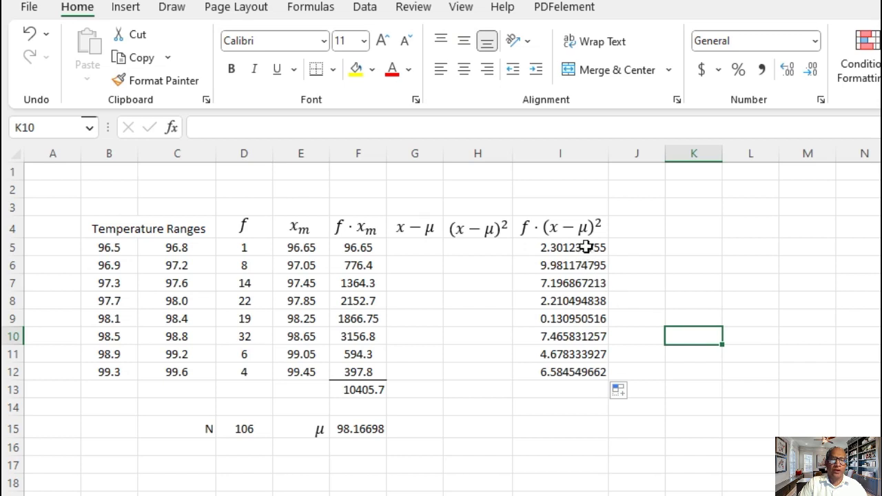
pyautogui.moveTo(585, 247); pyautogui.dragTo(567, 374)
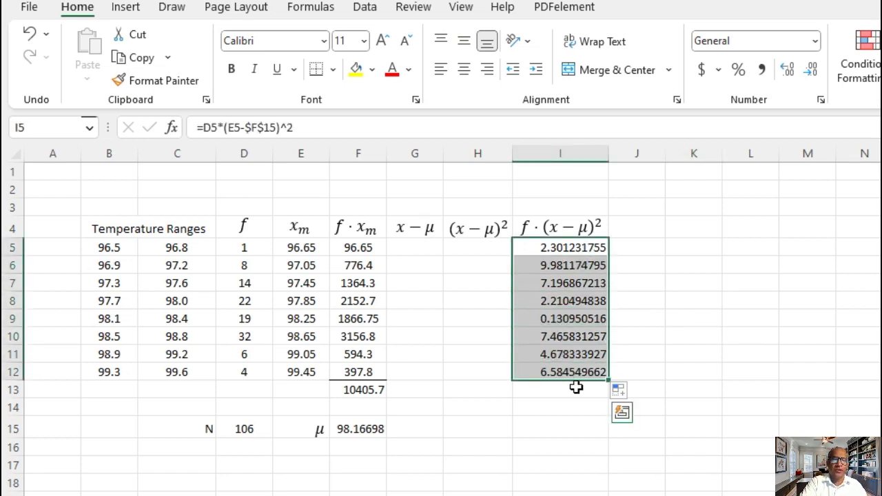
pyautogui.press('Delete')
pyautogui.click(524, 432)
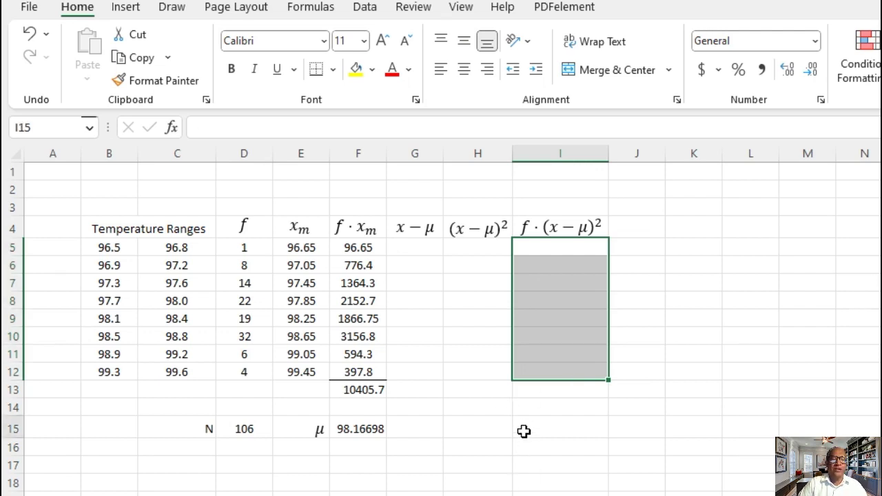
# Enter the formula =E5-F15 in G5 to subtract the mean from the first midpoint
pyautogui.click(416, 243)
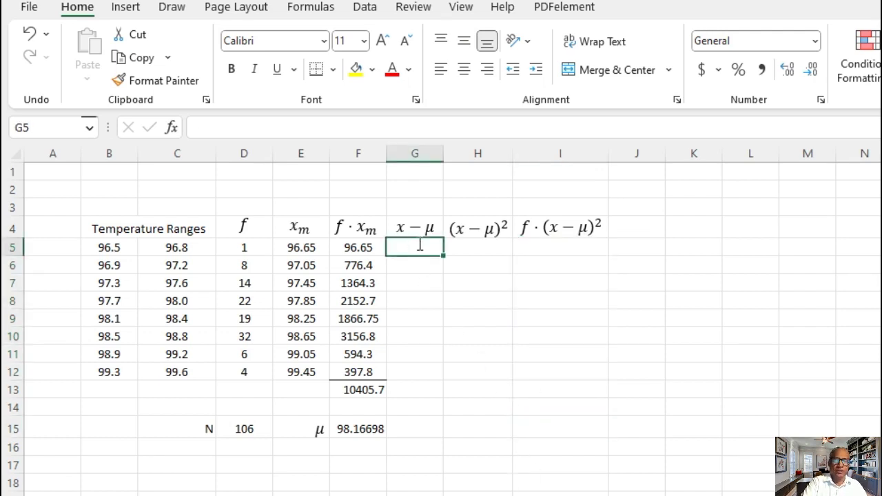
pyautogui.write('=')
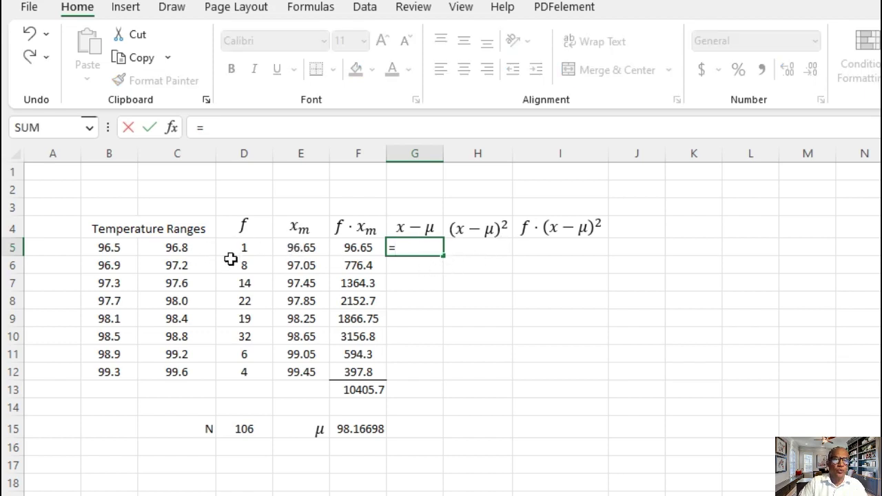
pyautogui.click(300, 250)
pyautogui.write('-')
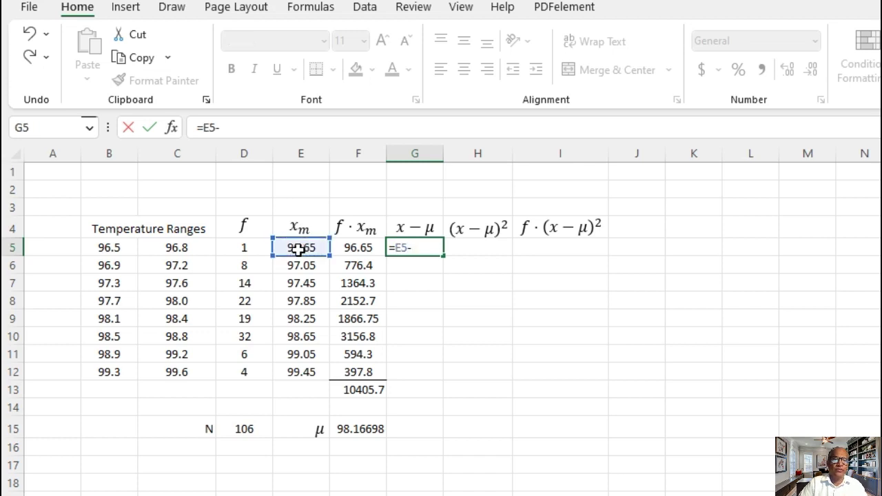
pyautogui.click(367, 428)
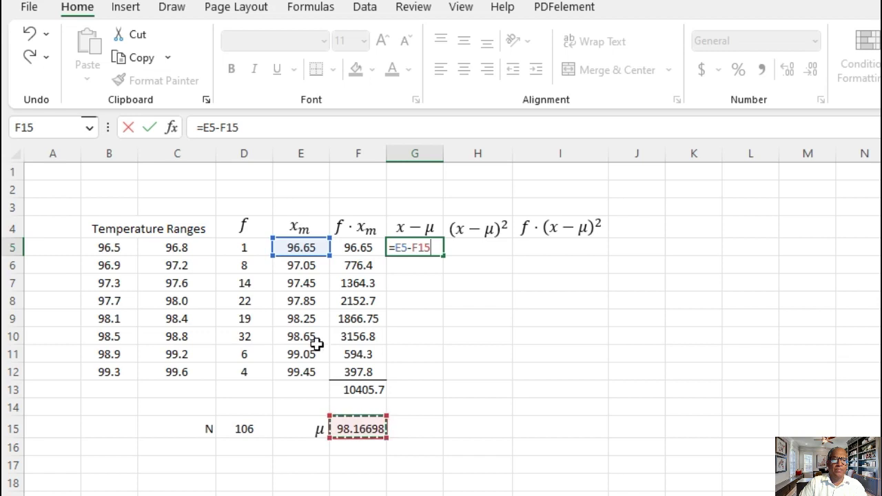
pyautogui.click(149, 128)
pyautogui.click(439, 351)
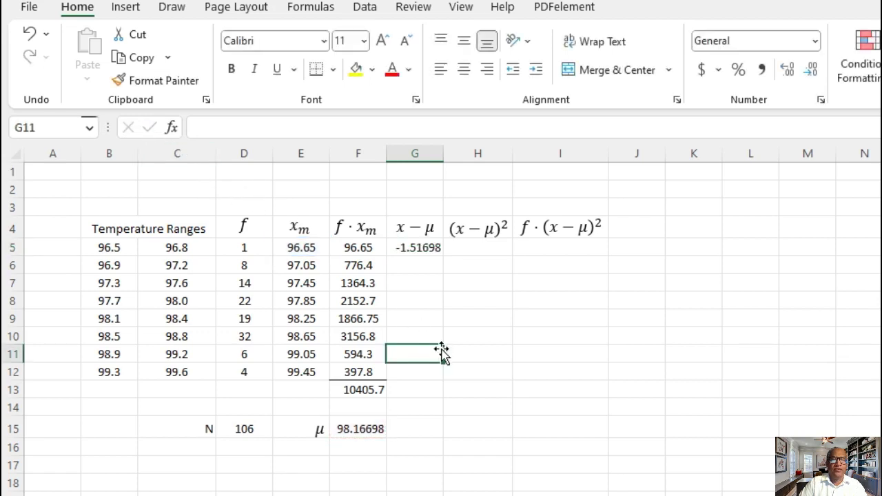
# Fill the G5 formula down through G12 and center the values in G5:G12
pyautogui.click(421, 248)
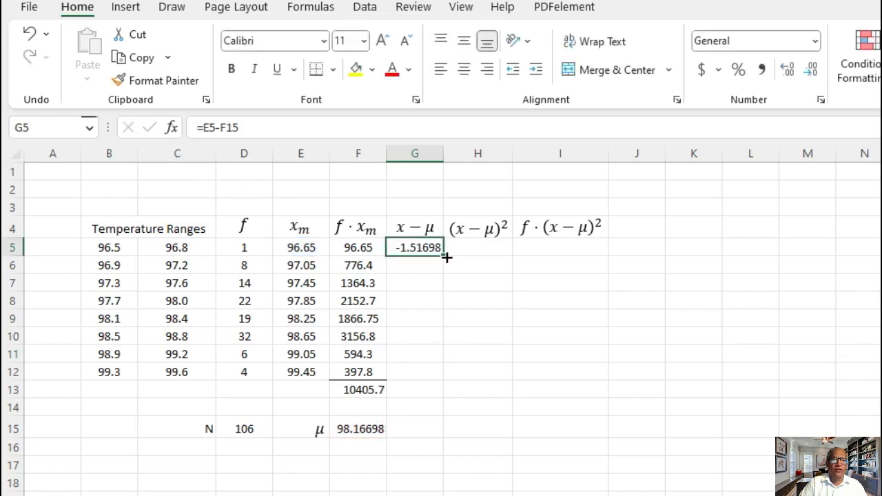
pyautogui.doubleClick(446, 254)
pyautogui.click(541, 400)
pyautogui.moveTo(421, 247); pyautogui.dragTo(419, 372)
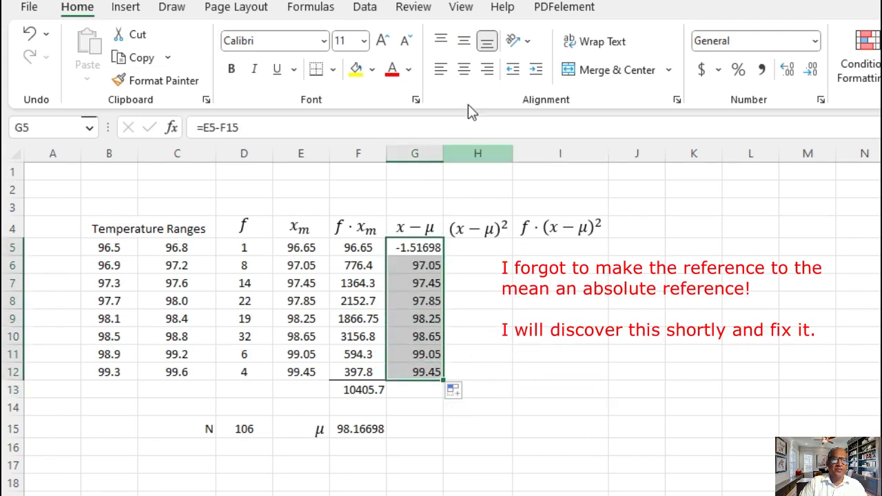
pyautogui.click(464, 69)
pyautogui.click(499, 298)
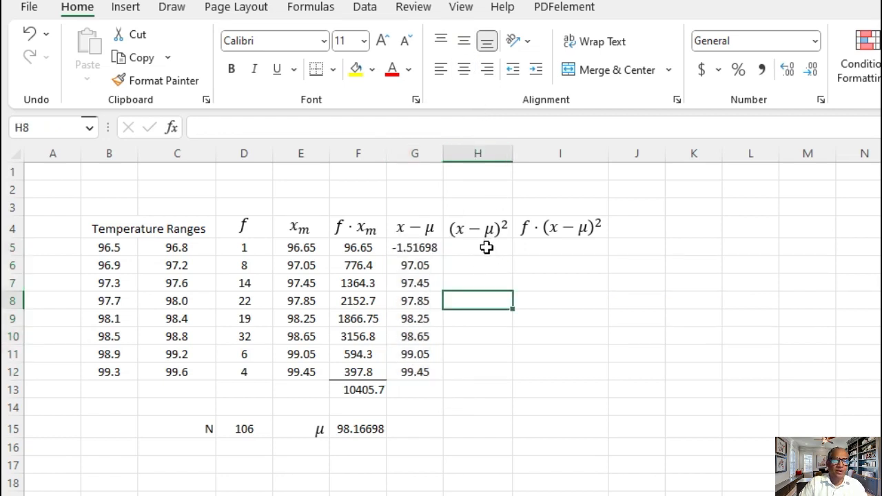
# Enter the formula =G5^2 in H5 to square the first deviation from the mean
pyautogui.click(472, 246)
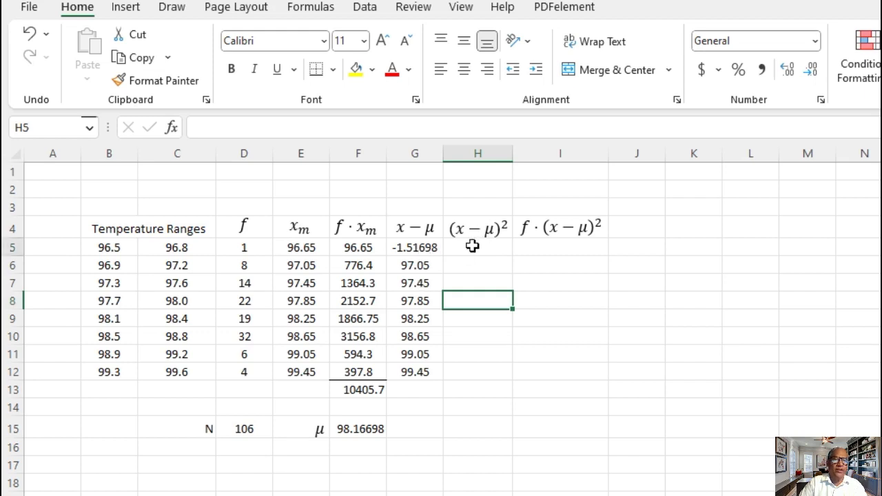
pyautogui.write('=')
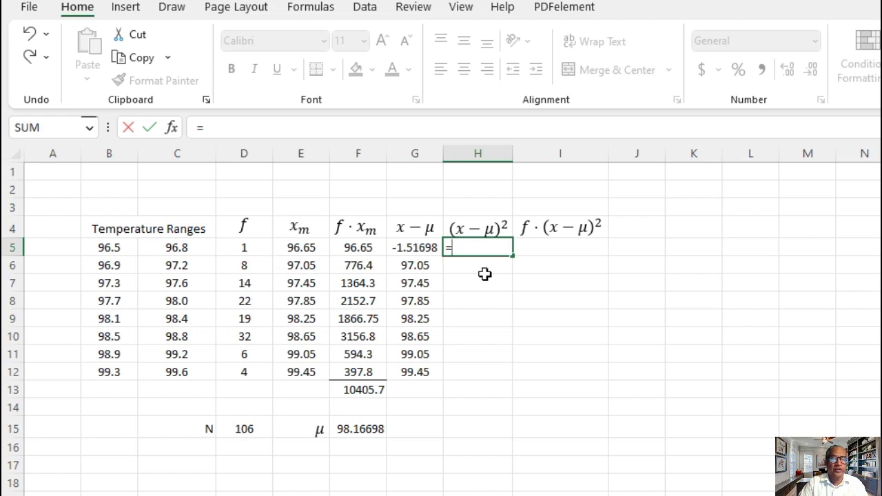
pyautogui.click(414, 246)
pyautogui.write('^2')
pyautogui.hotkey('ctrl', 'Return')
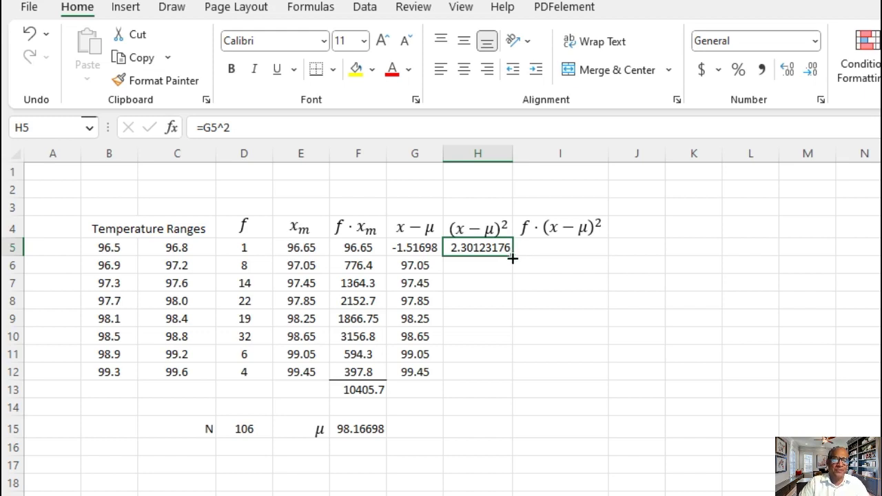
# Try to fill the H5 formula down through H12, and undo that fill
pyautogui.doubleClick(513, 258)
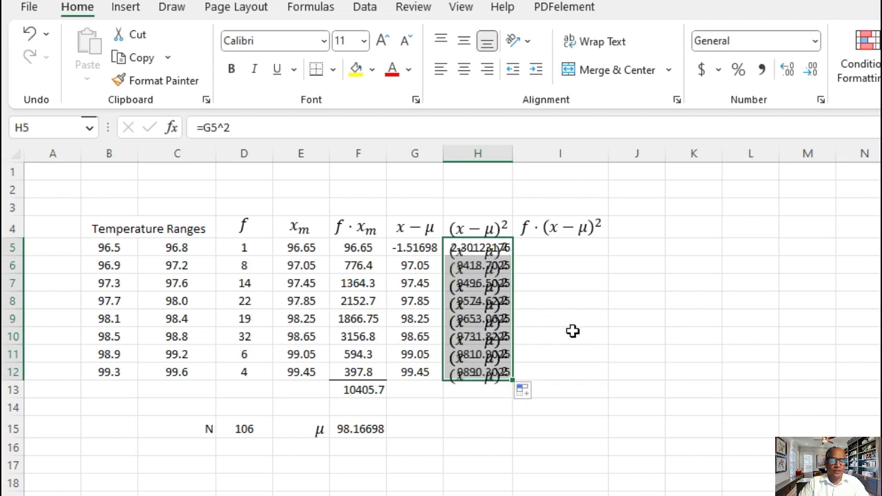
pyautogui.hotkey('ctrl', 'z')
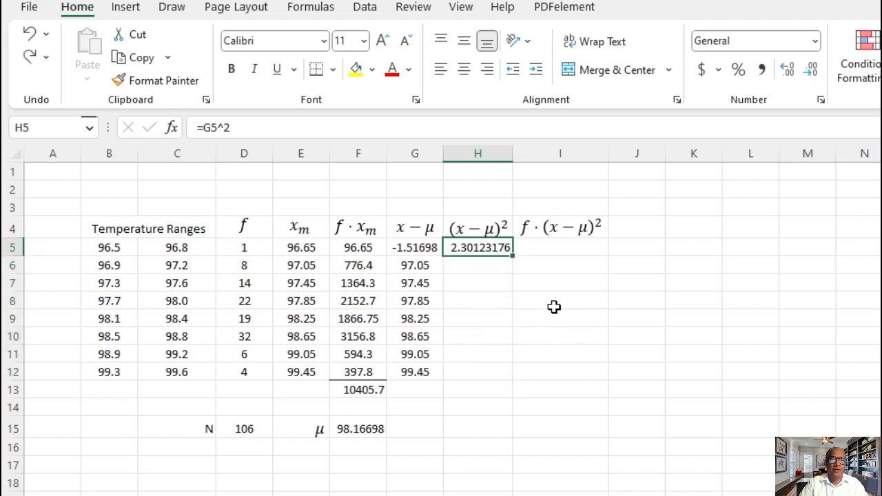
pyautogui.click(478, 299)
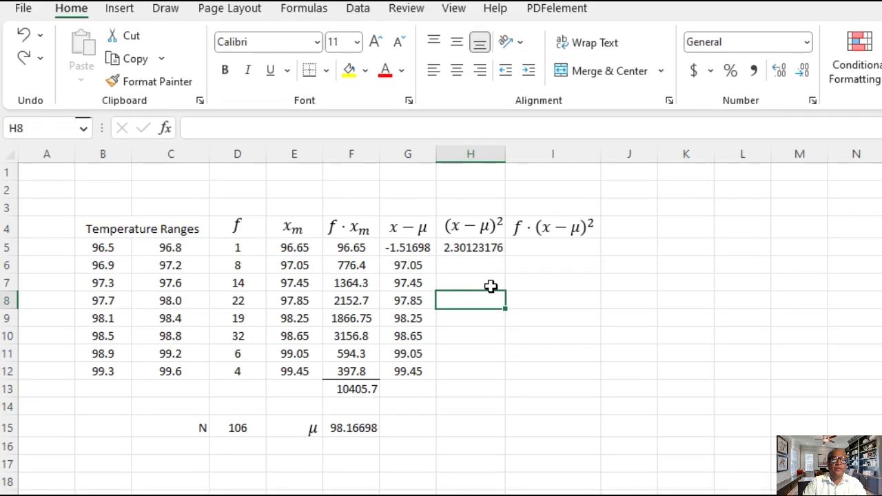
# Reposition the (x−μ)² heading's equation box slightly over H4
pyautogui.click(485, 225)
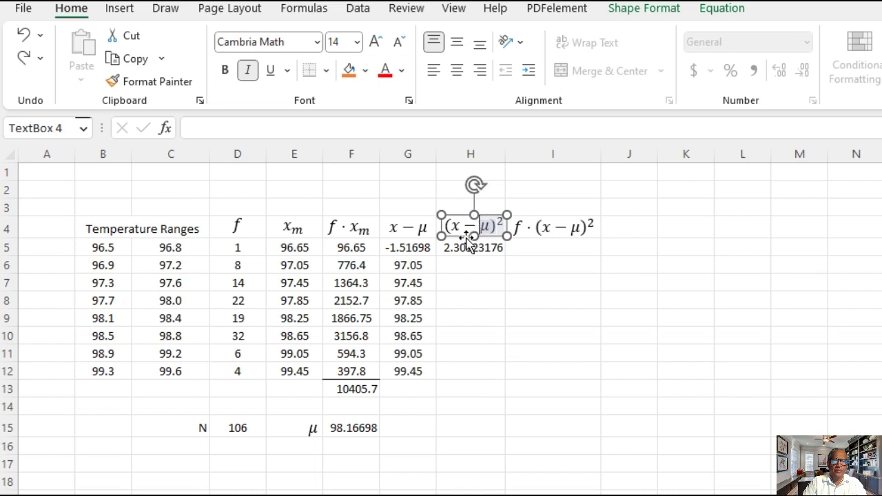
pyautogui.moveTo(467, 238)
pyautogui.mouseDown()
pyautogui.moveTo(457, 228)
pyautogui.moveTo(459, 241)
pyautogui.mouseUp()
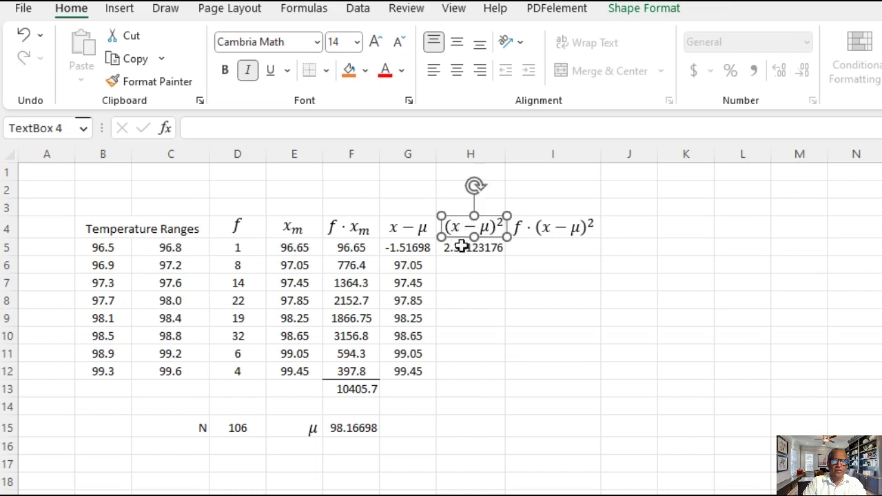
pyautogui.click(470, 278)
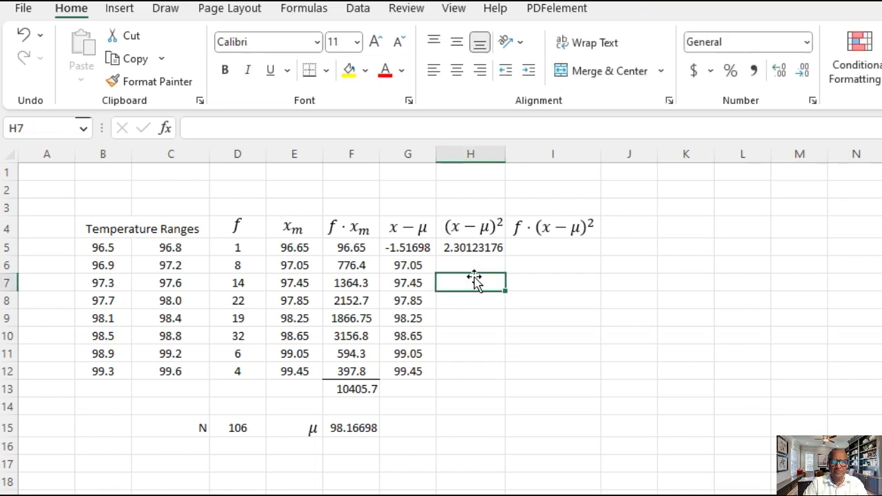
# Fill the =G5^2 formula from H5 down through H12
pyautogui.click(482, 251)
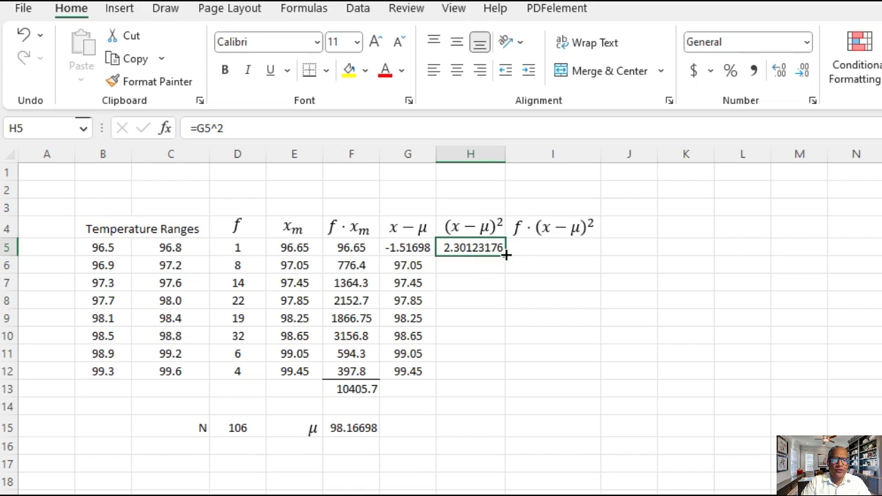
pyautogui.doubleClick(505, 257)
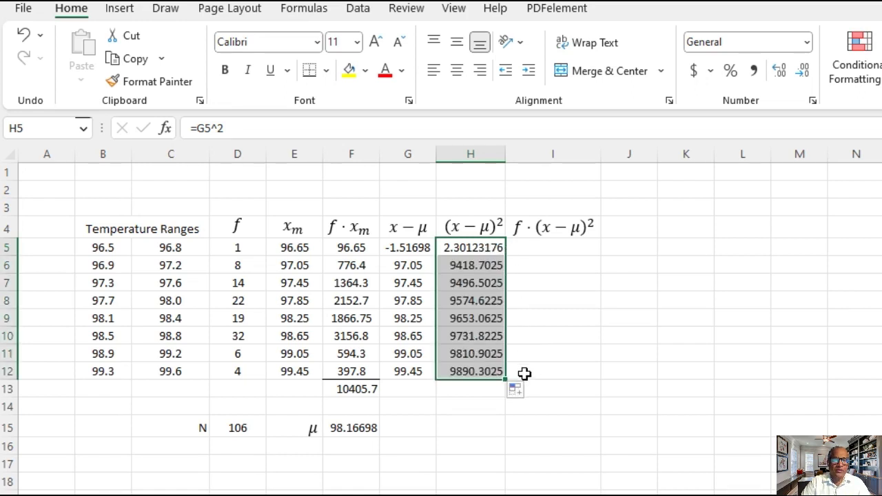
pyautogui.click(582, 297)
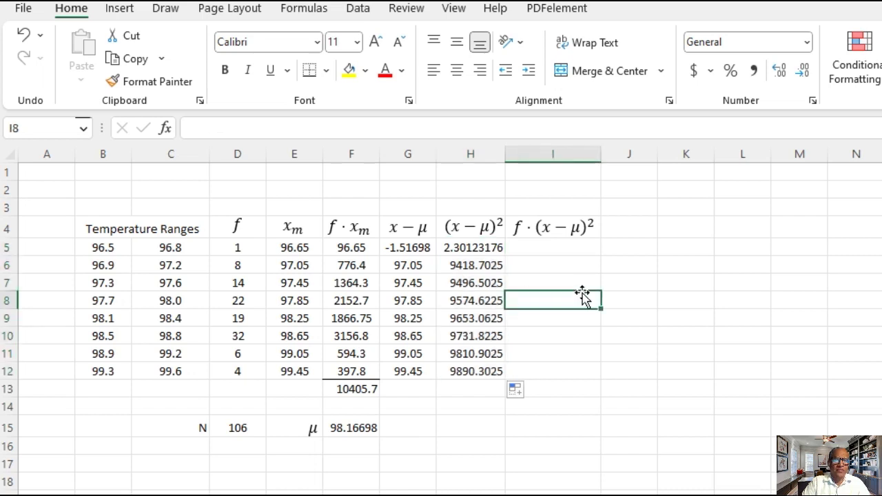
# Inspect the cell references of the copied formula in G6, leaving the formula as it is
pyautogui.click(411, 264)
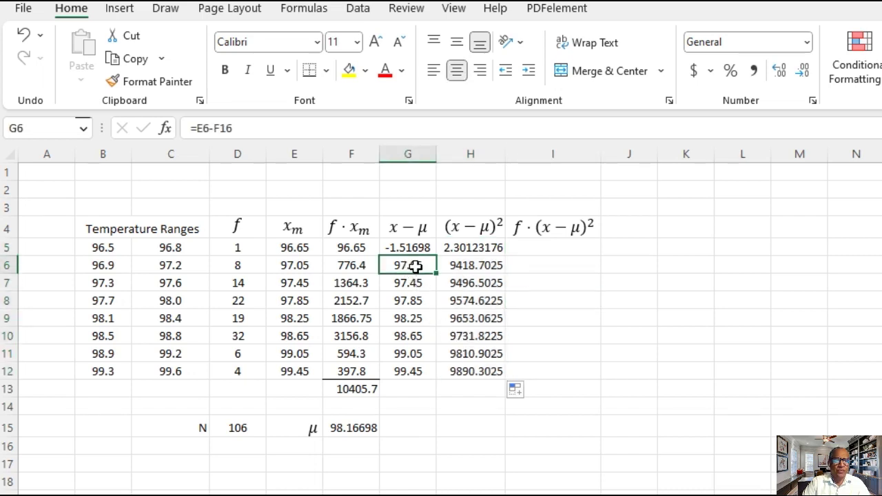
pyautogui.doubleClick(408, 265)
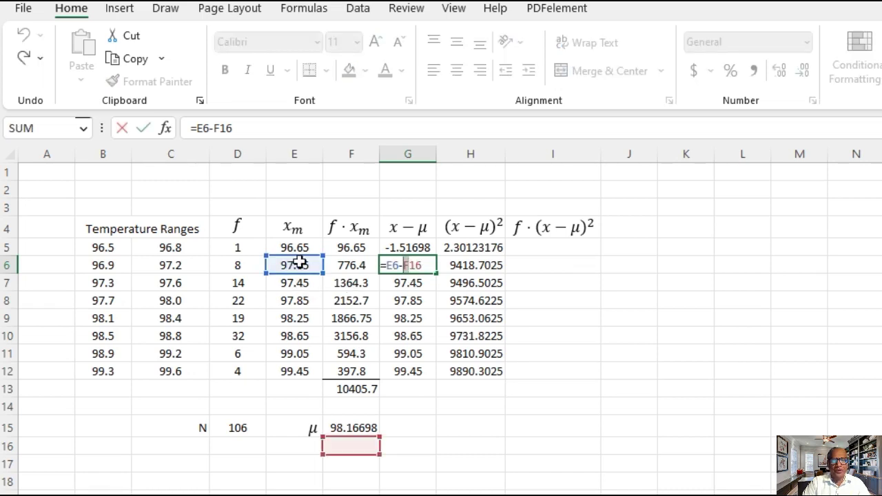
pyautogui.click(635, 350)
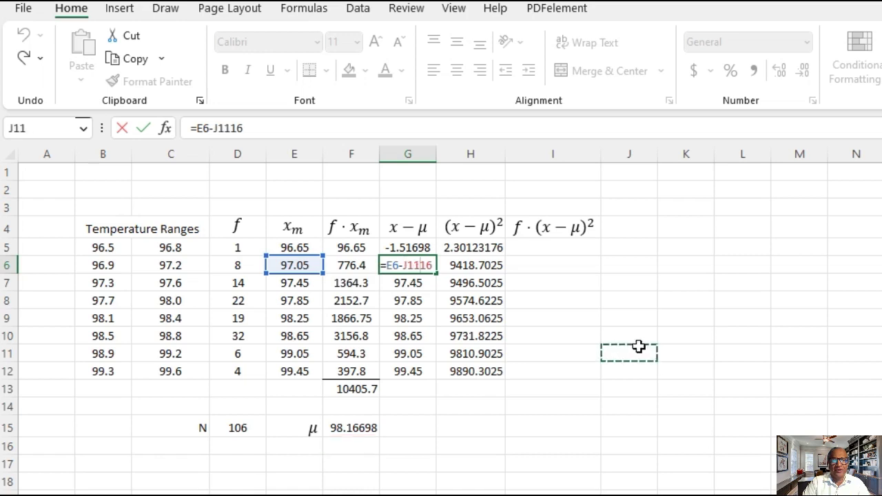
pyautogui.click(124, 128)
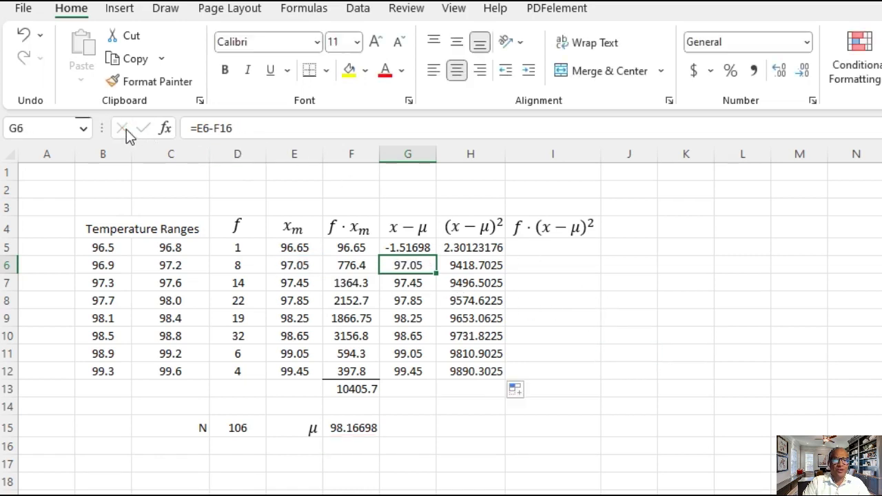
# Clear the copied formulas from G6:G12 in the x−μ column
pyautogui.click(612, 299)
pyautogui.moveTo(413, 266); pyautogui.dragTo(409, 372)
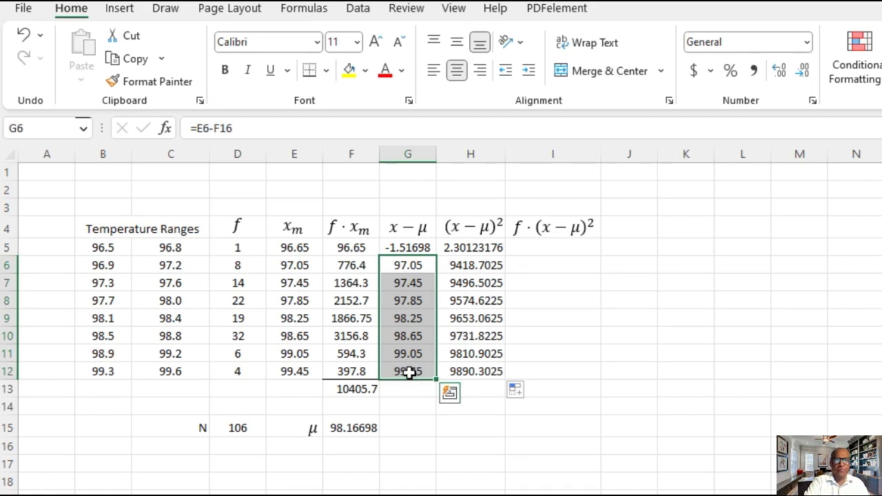
pyautogui.press('Delete')
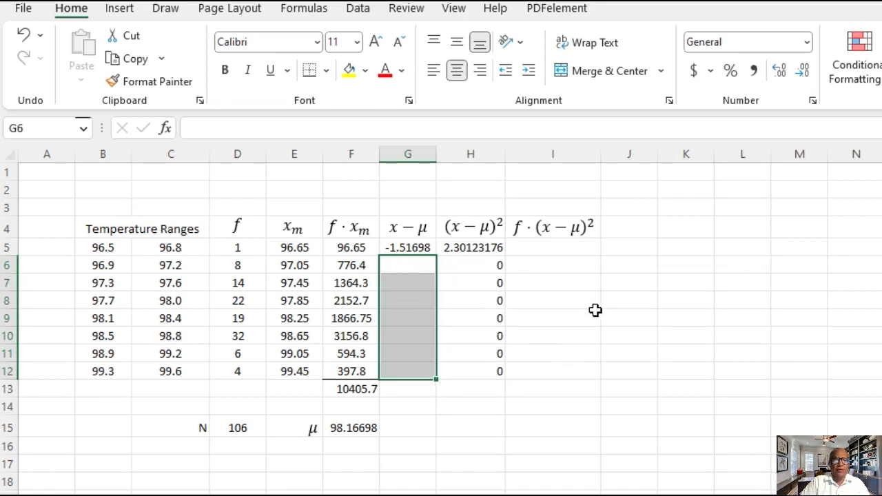
# Make the mean reference in G5 absolute so the formula reads =E5-$F$15
pyautogui.click(417, 247)
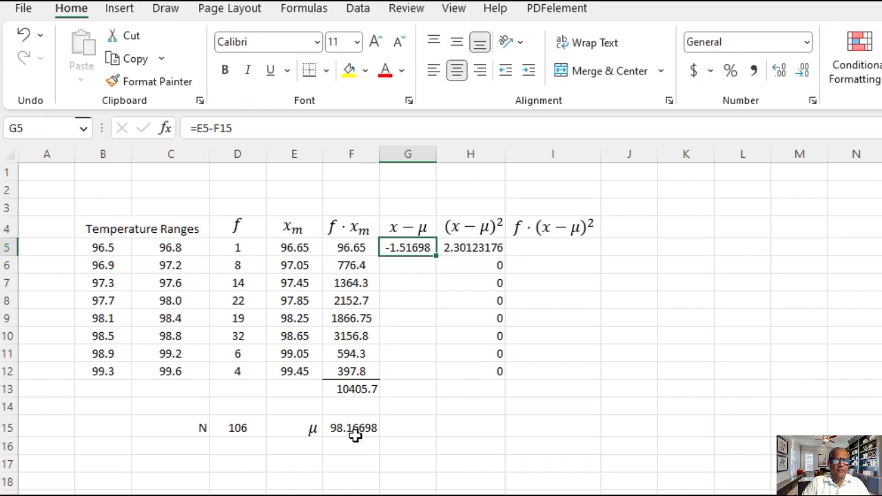
pyautogui.click(219, 130)
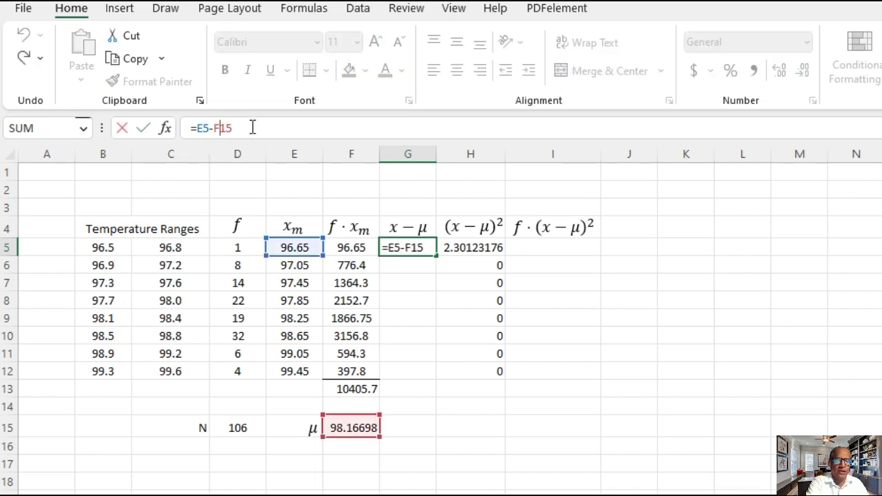
pyautogui.press('F4')
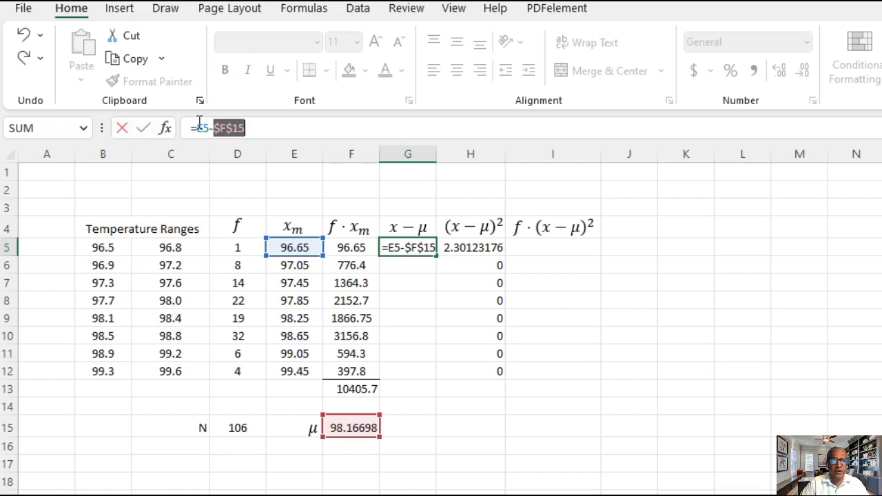
pyautogui.click(144, 127)
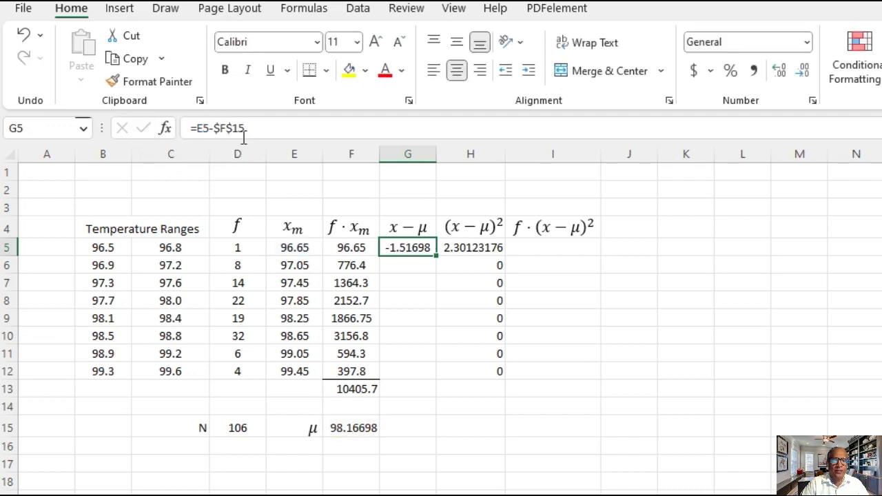
# Fill the corrected G5 formula down through G12 in the x−μ column
pyautogui.doubleClick(434, 253)
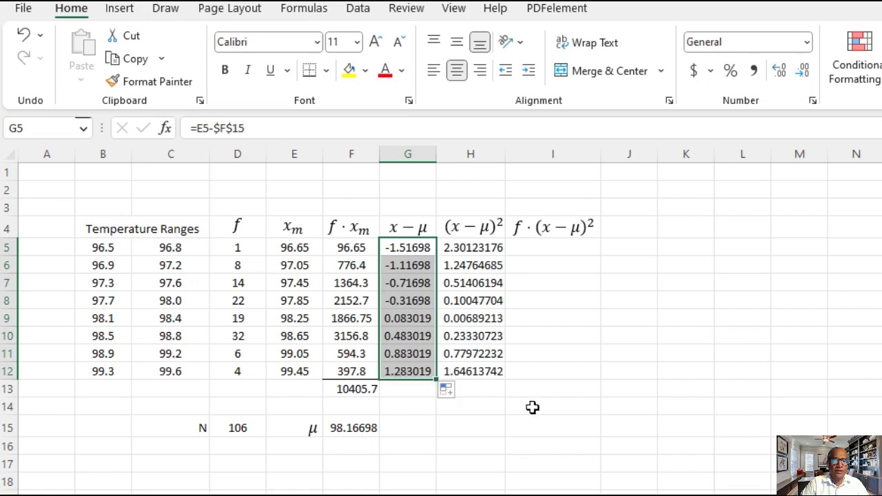
pyautogui.click(577, 405)
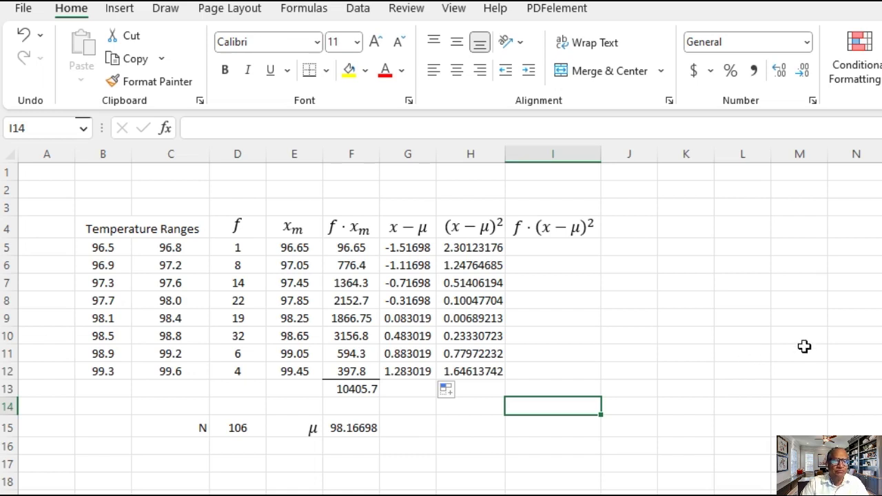
pyautogui.click(881, 354)
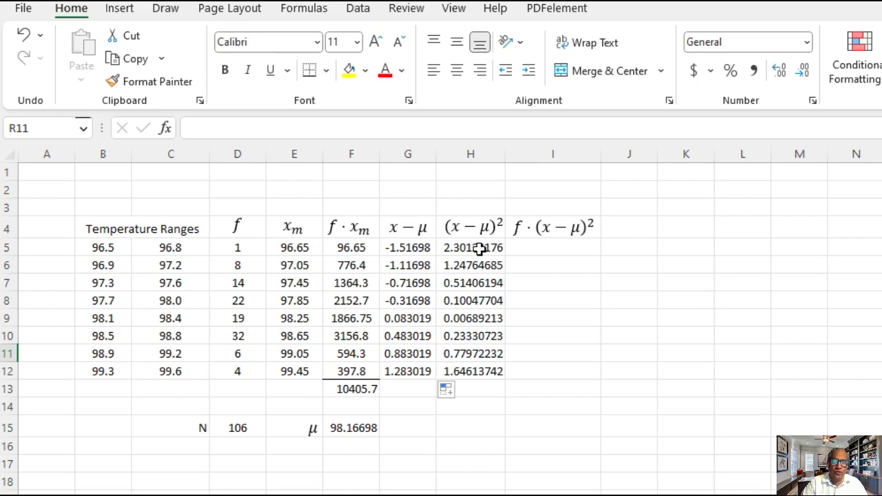
# Enter the formula =D5*H5 in I5 and fill it down through I12 in the f·(x−μ)² column
pyautogui.click(550, 249)
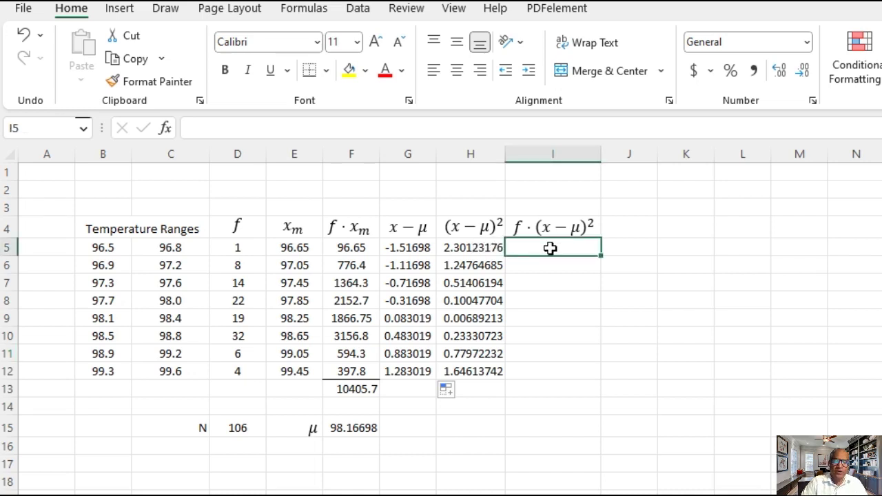
pyautogui.write('=')
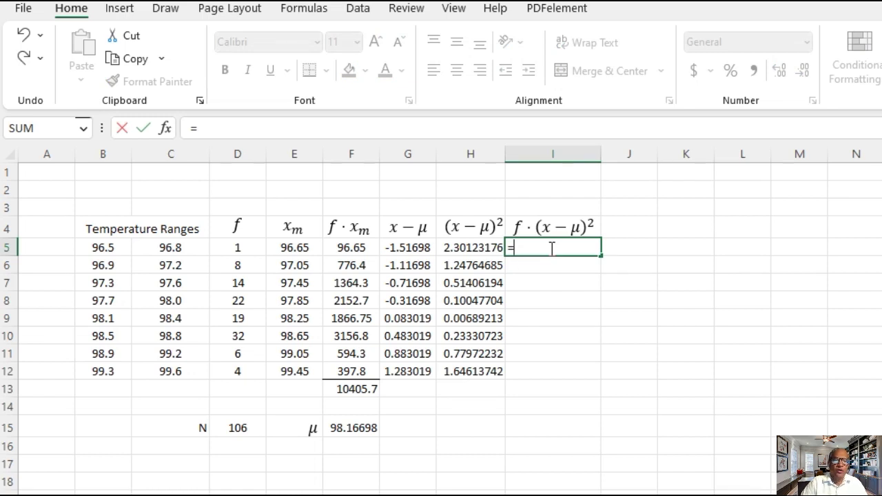
pyautogui.click(237, 247)
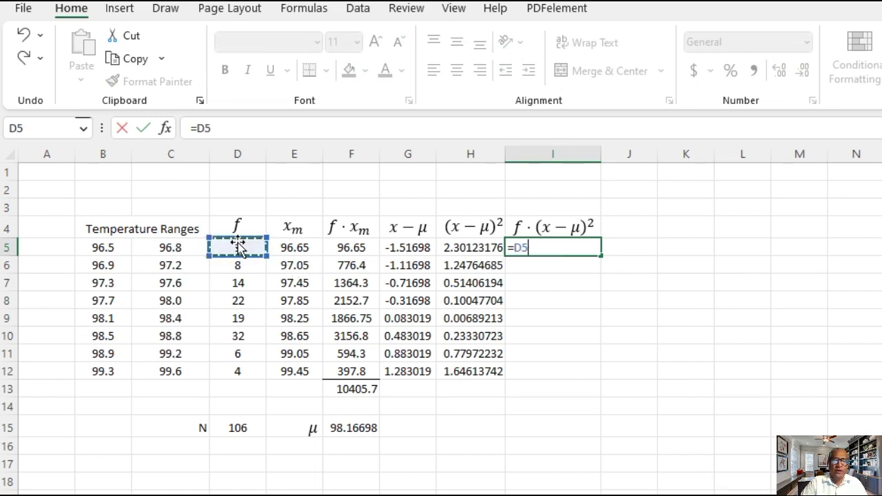
pyautogui.write('*')
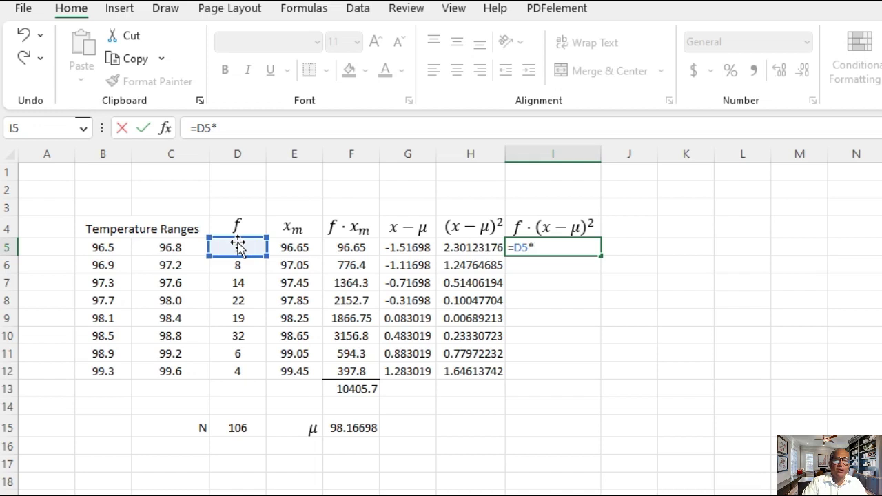
pyautogui.click(480, 250)
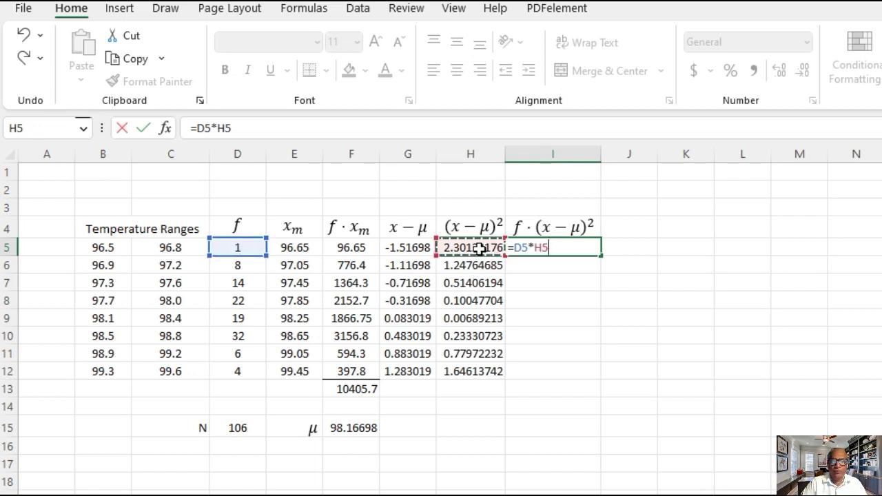
pyautogui.click(145, 131)
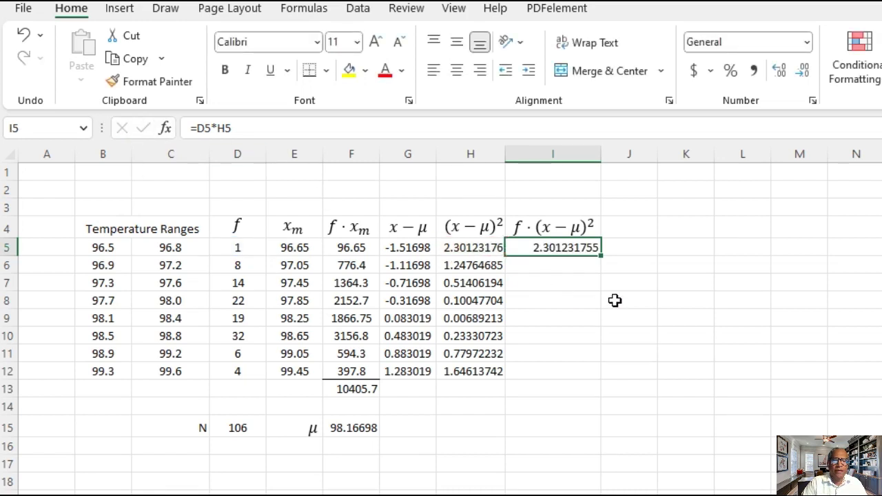
pyautogui.doubleClick(600, 255)
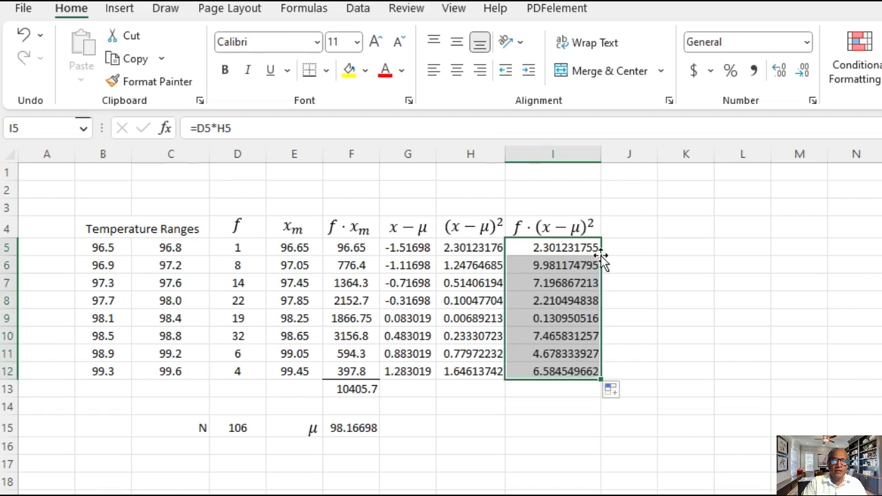
# Insert an equation box near row 15 and enter σ^2 in it as the variance label
pyautogui.click(549, 419)
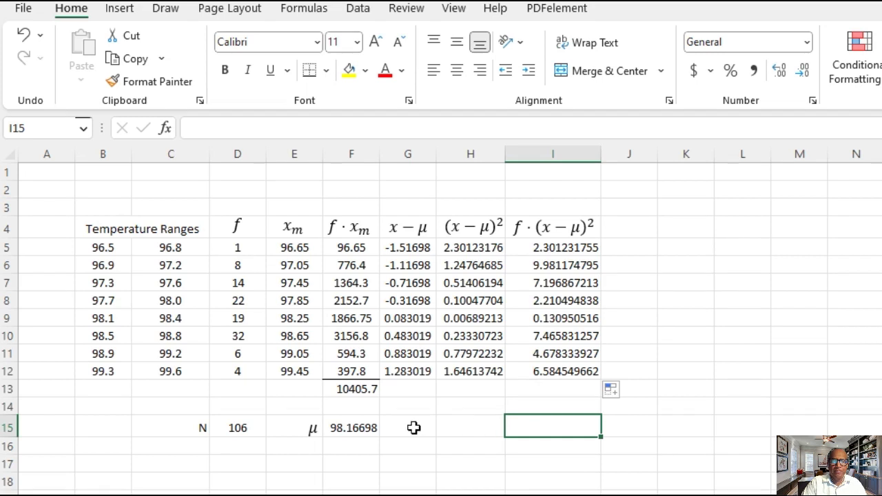
pyautogui.click(494, 428)
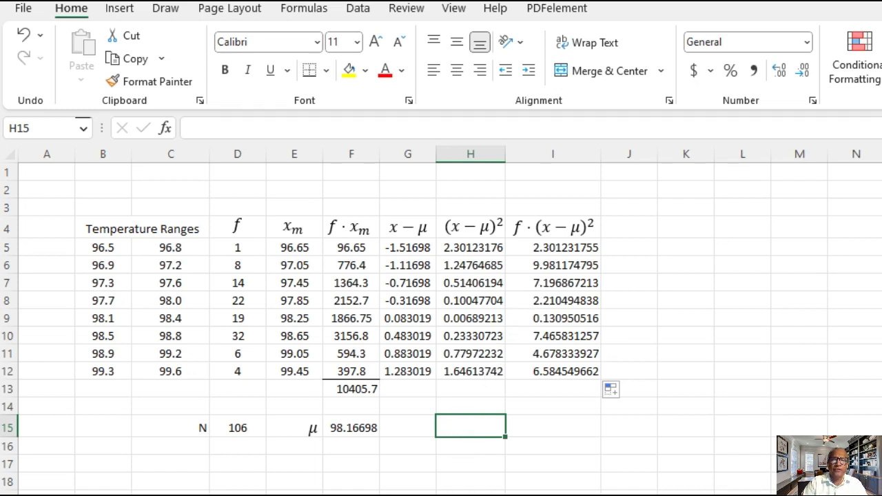
pyautogui.click(121, 9)
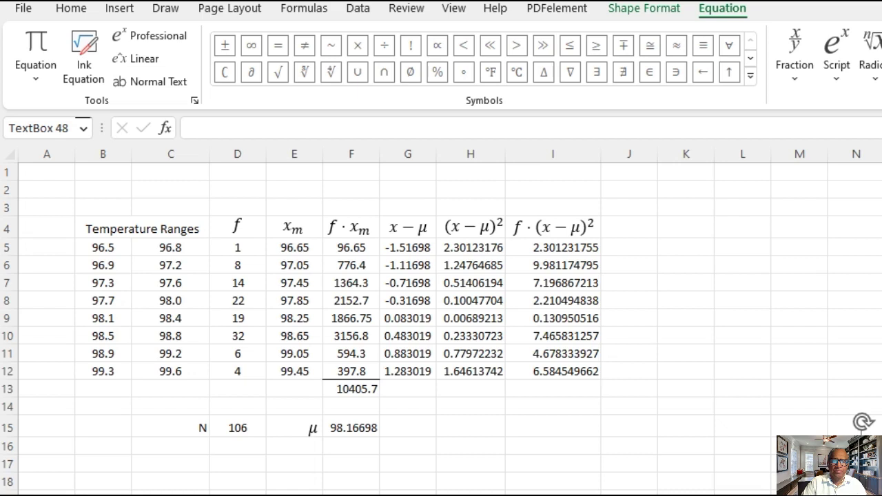
pyautogui.moveTo(863, 422); pyautogui.dragTo(682, 425)
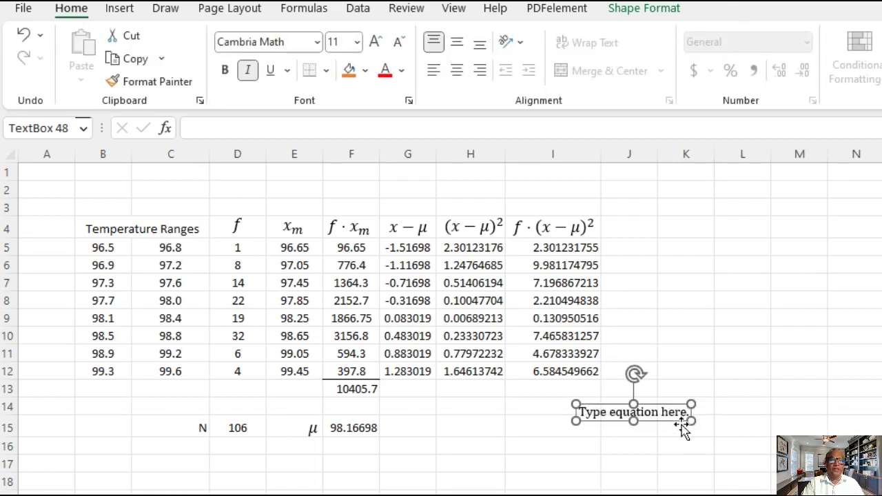
pyautogui.click(634, 414)
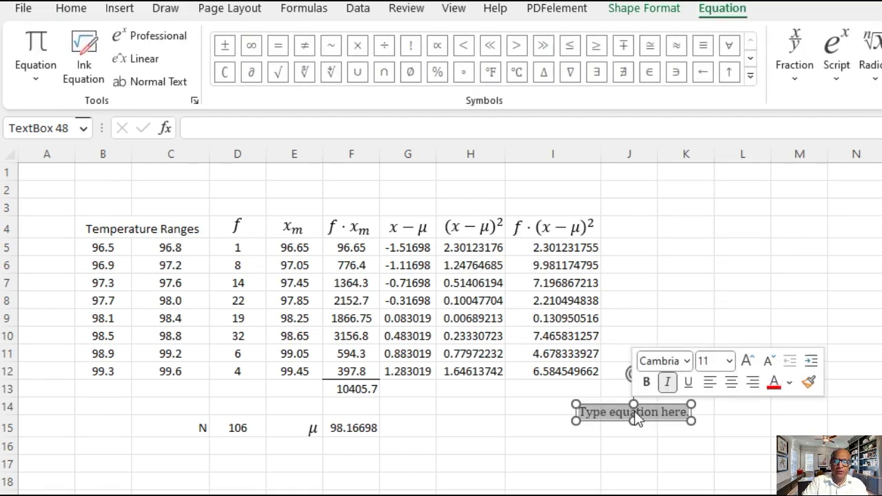
pyautogui.press('Delete')
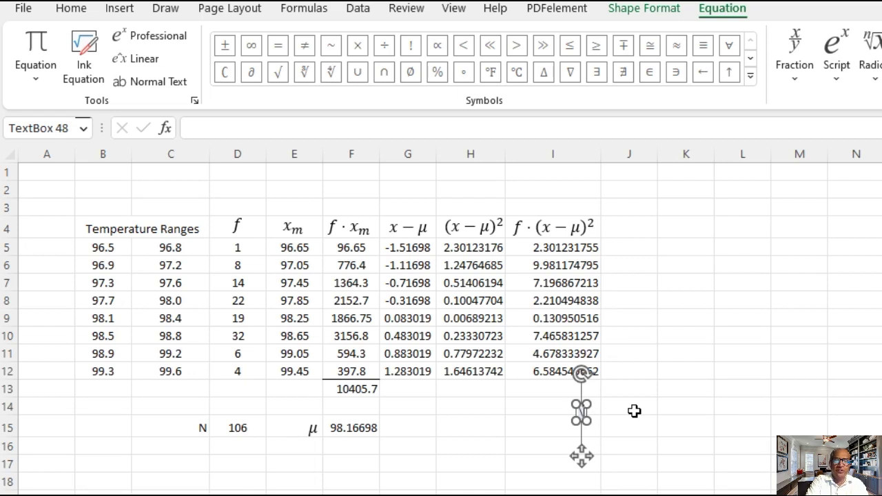
pyautogui.write('\\sigma ')
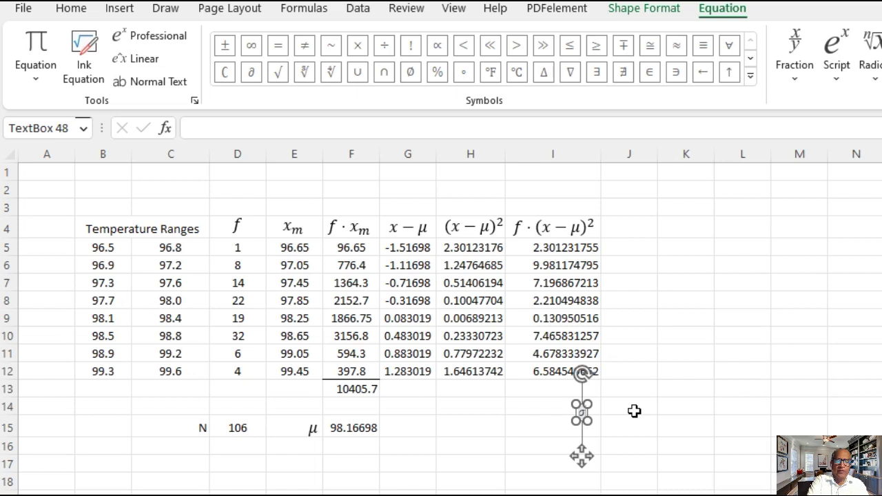
pyautogui.write('^2')
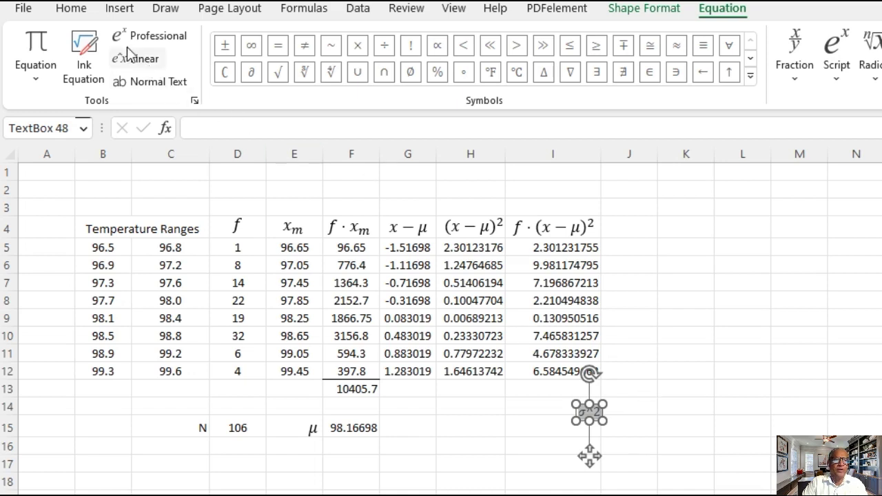
# Set the font size of the σ^2 equation to 14
pyautogui.click(72, 10)
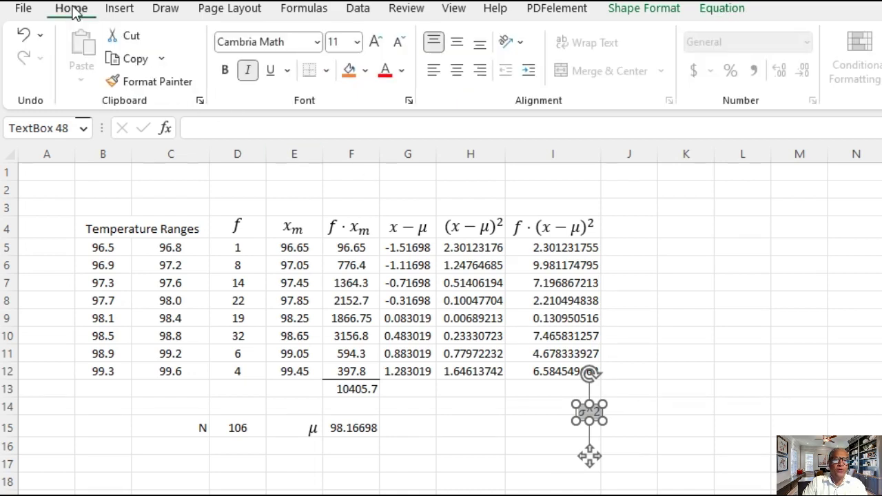
pyautogui.click(358, 43)
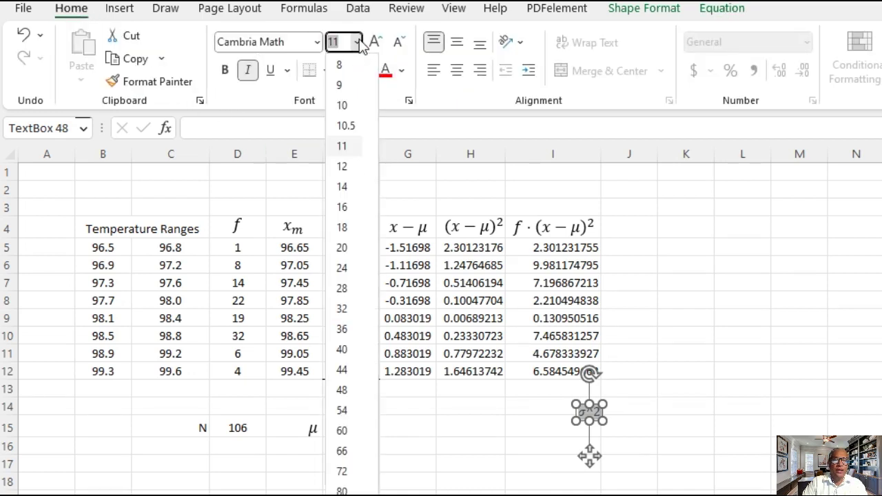
pyautogui.click(341, 206)
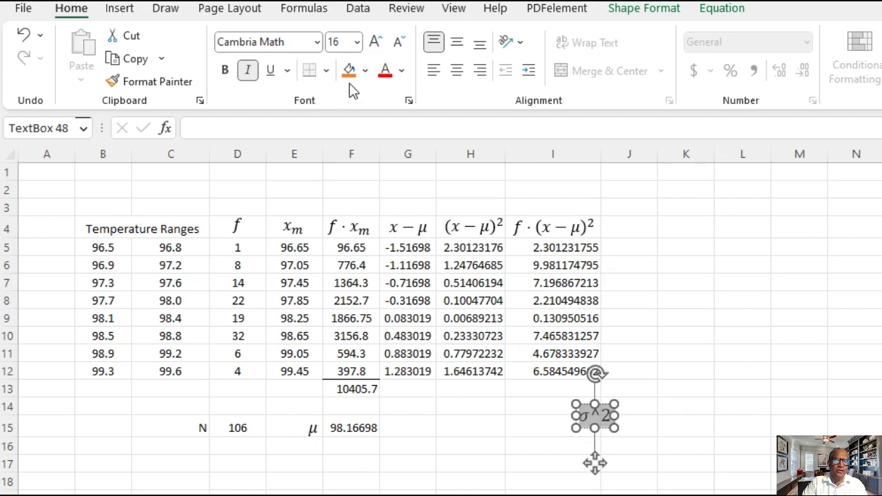
pyautogui.click(357, 42)
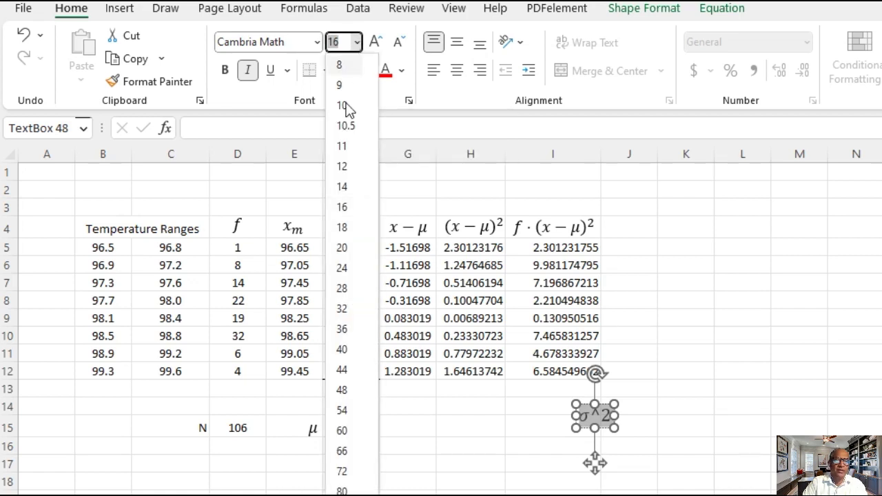
pyautogui.click(348, 187)
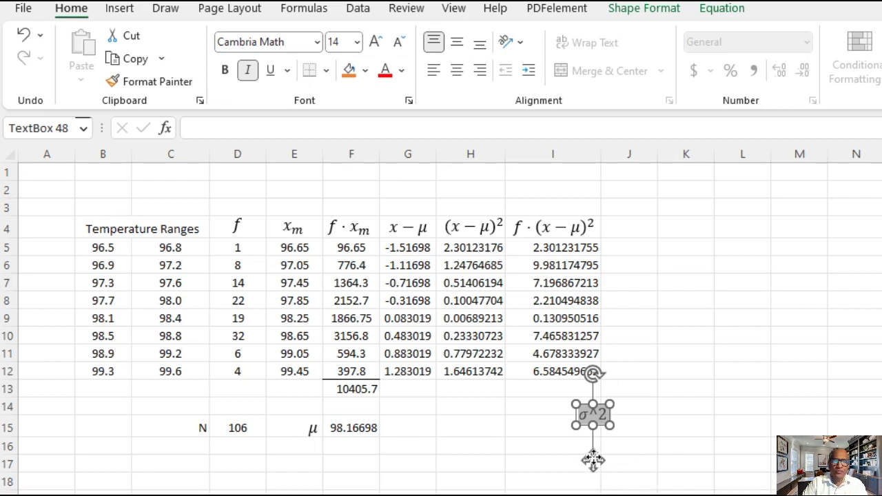
# Convert the σ^2 equation so the 2 is a superscript, and place the label in H15 beside I15
pyautogui.moveTo(592, 460); pyautogui.dragTo(554, 458)
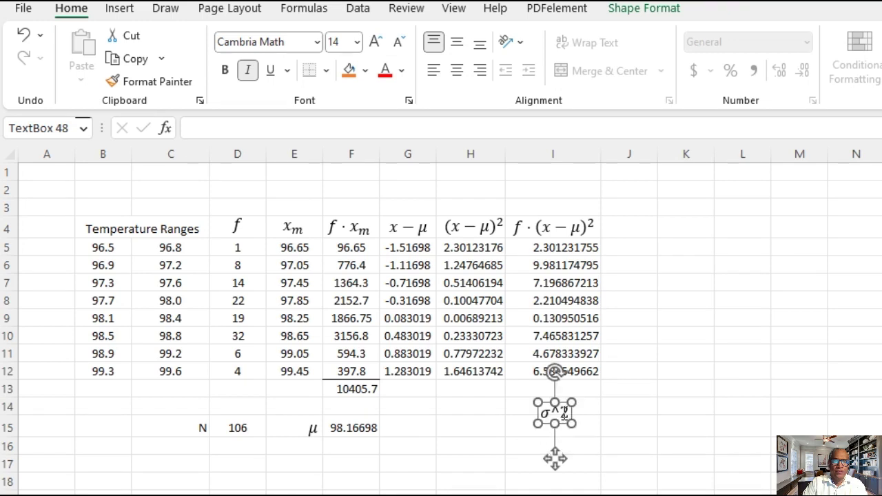
pyautogui.click(563, 414)
pyautogui.press('space')
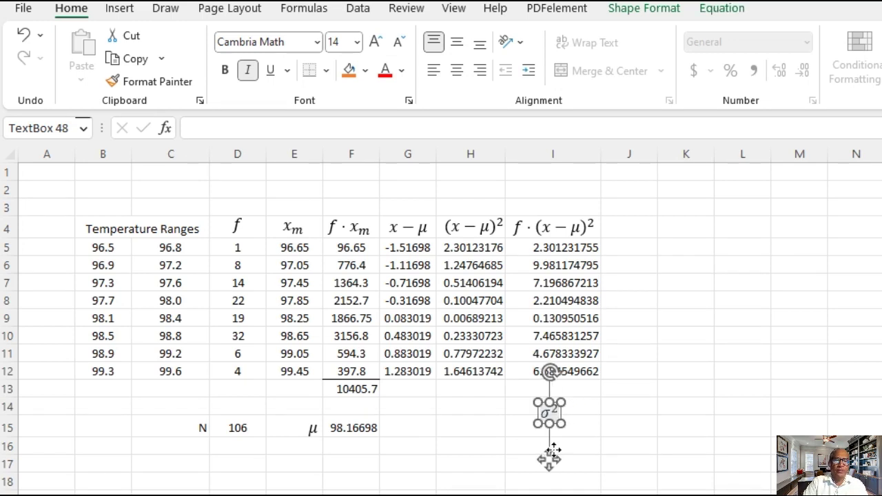
pyautogui.moveTo(550, 461); pyautogui.dragTo(497, 479)
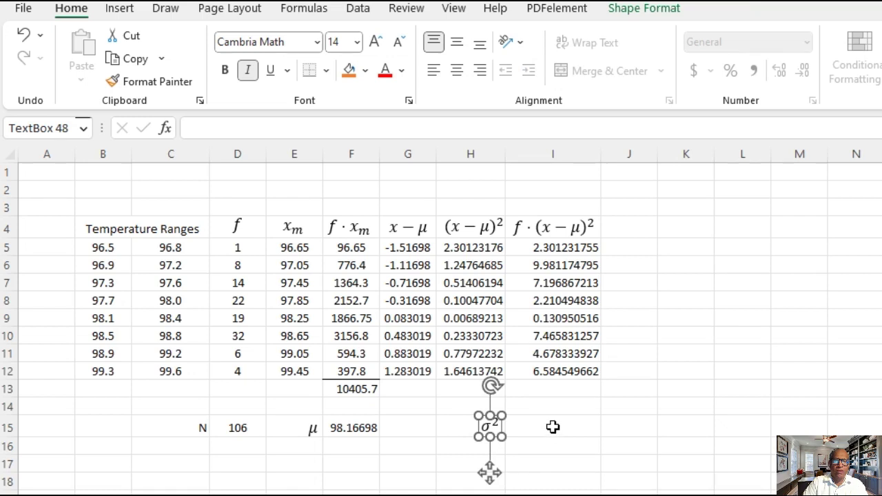
pyautogui.click(555, 427)
pyautogui.write('=')
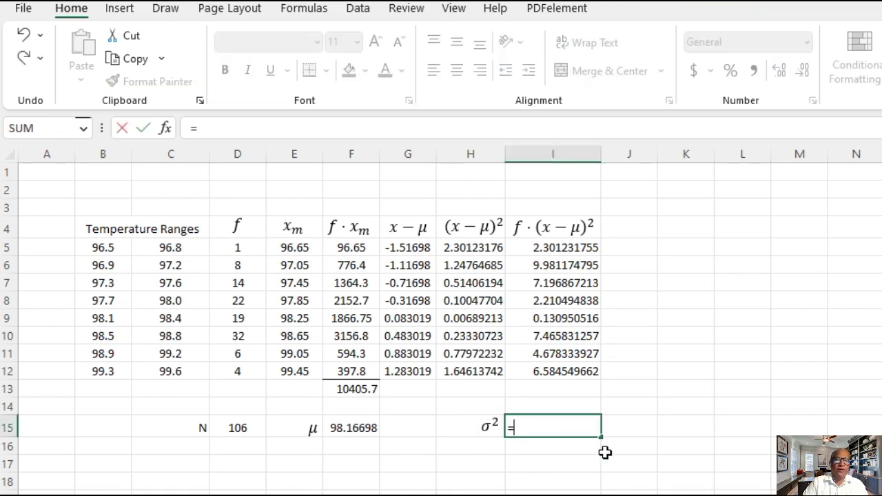
pyautogui.click(550, 388)
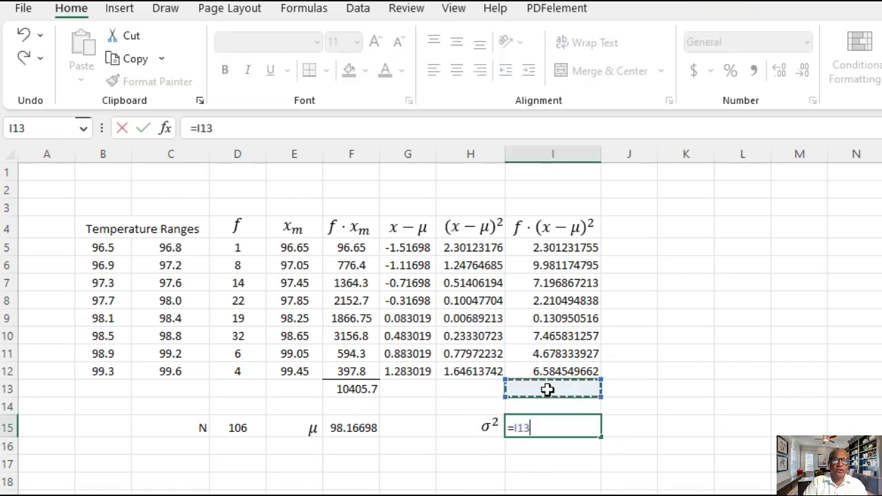
pyautogui.click(529, 427)
pyautogui.press('BackSpace')
pyautogui.press('BackSpace')
pyautogui.press('BackSpace')
pyautogui.press('BackSpace')
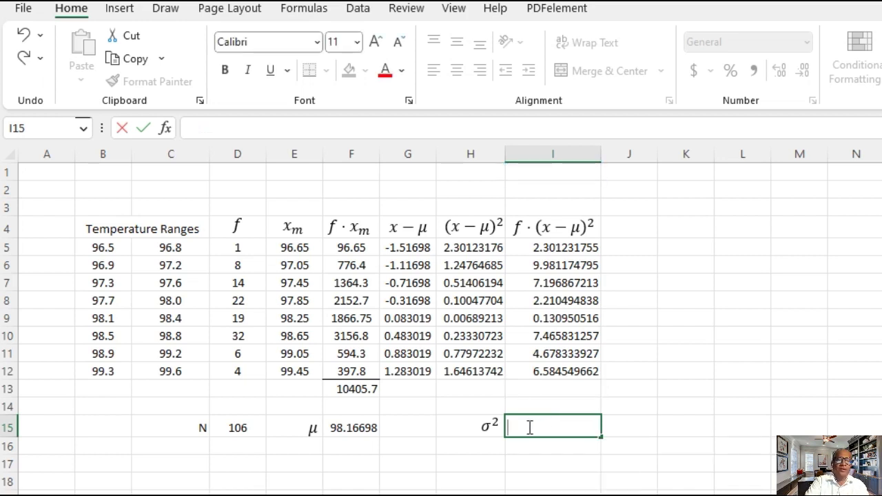
# Add a top border to cell I13, beneath the f·(x−μ)² values
pyautogui.click(565, 390)
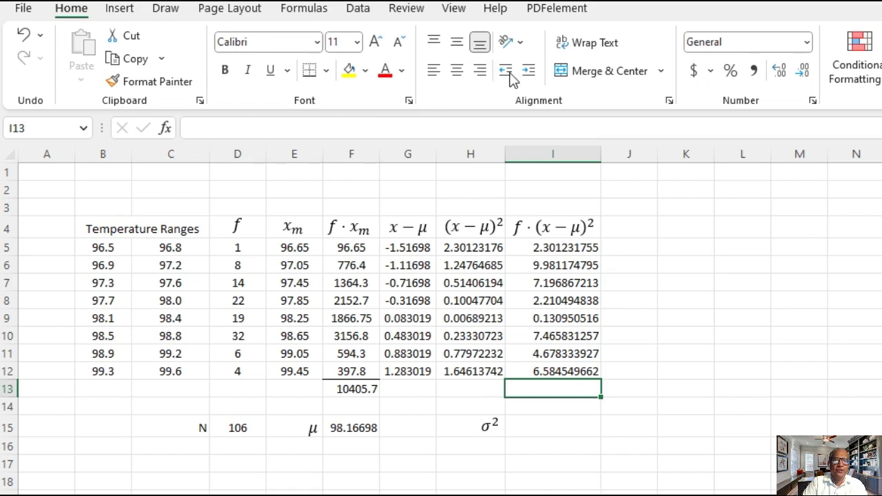
pyautogui.click(326, 70)
pyautogui.click(330, 145)
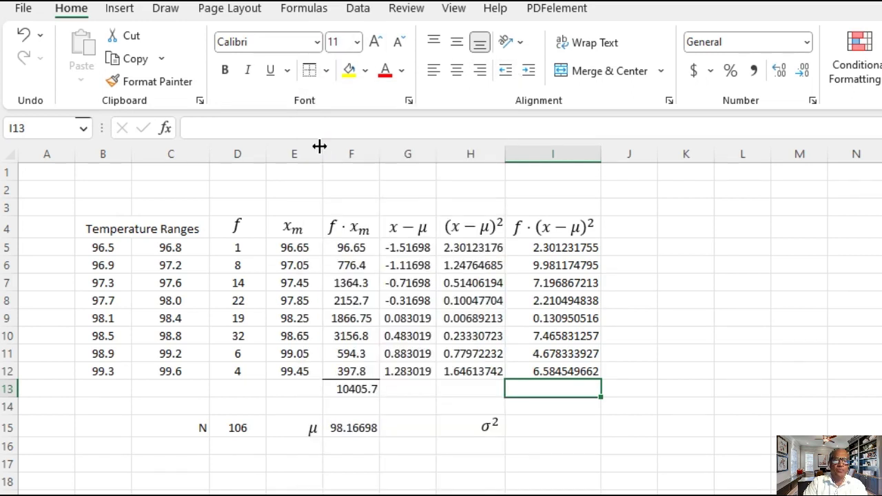
pyautogui.click(697, 384)
pyautogui.click(588, 390)
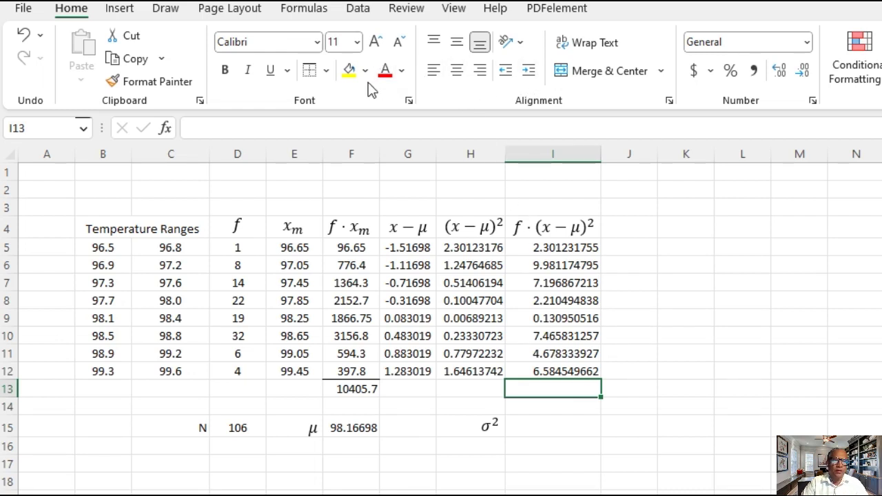
pyautogui.click(677, 316)
# Total the f·(x−μ)² column in I13 with the formula =SUM(I5:I12)
pyautogui.click(571, 394)
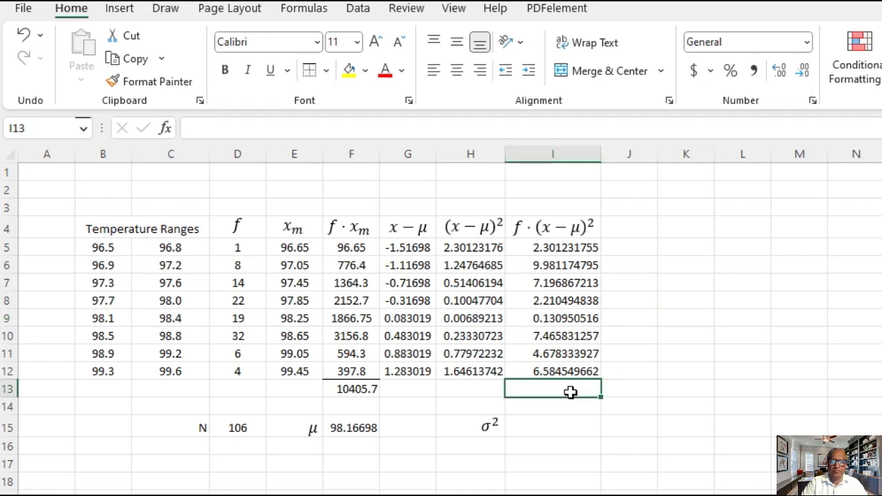
pyautogui.write('=su')
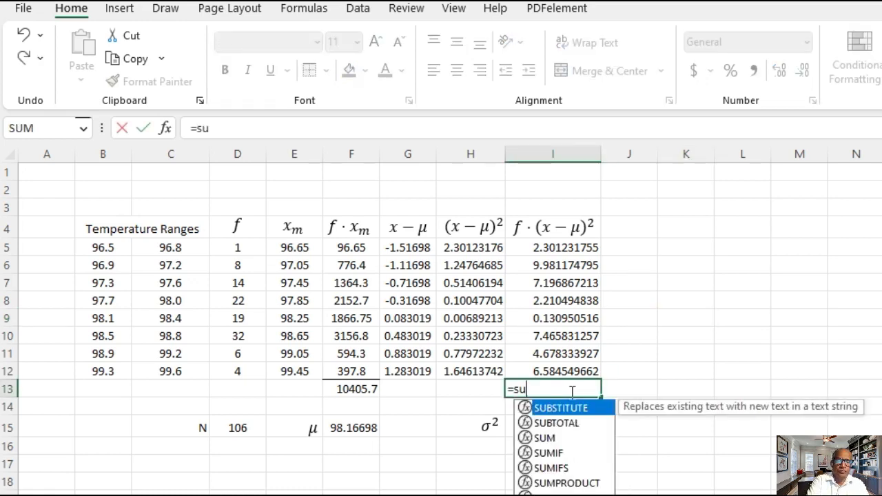
pyautogui.write('m(')
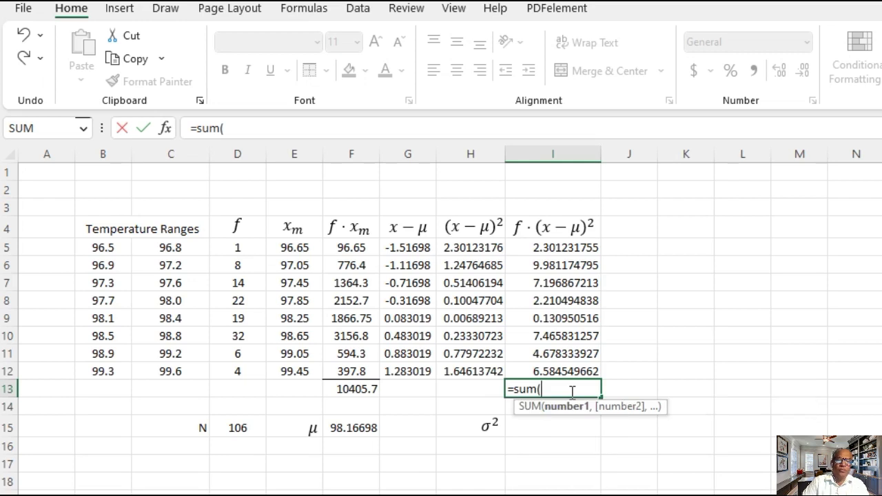
pyautogui.moveTo(586, 247); pyautogui.dragTo(583, 378)
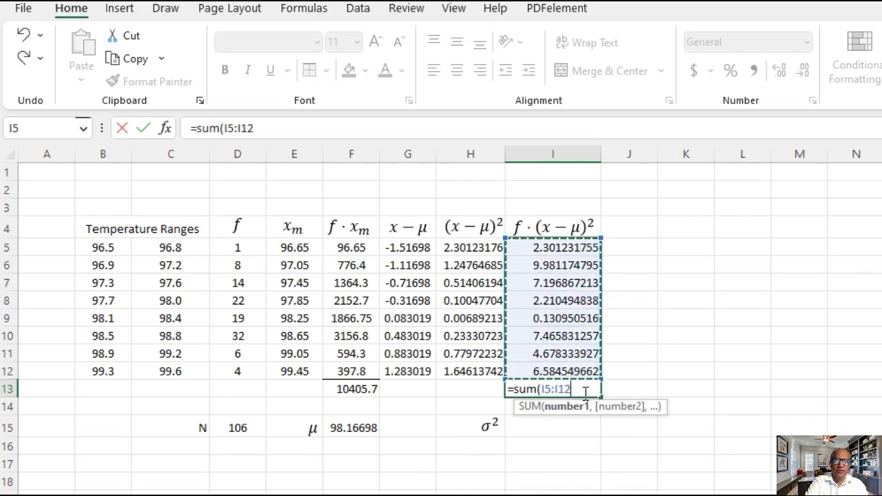
pyautogui.write(')')
pyautogui.press('Return')
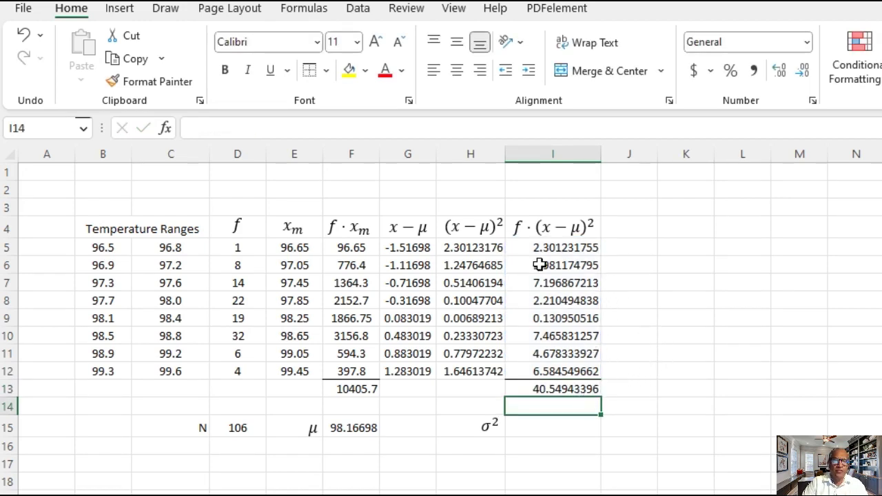
# Calculate the variance in I15 with the formula =I13/D15
pyautogui.click(541, 421)
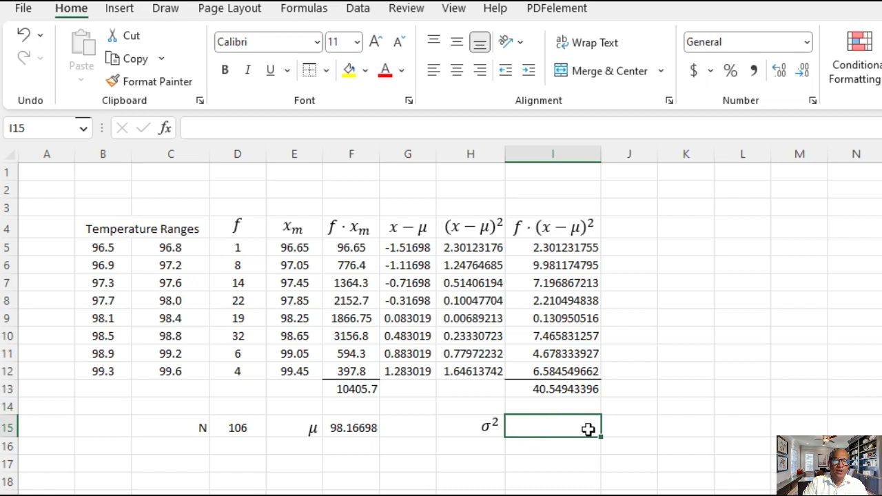
pyautogui.write('=')
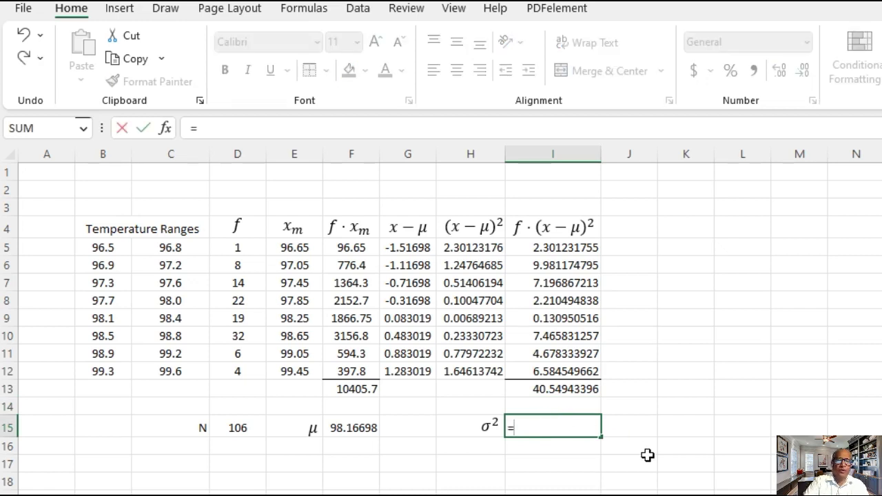
pyautogui.click(592, 390)
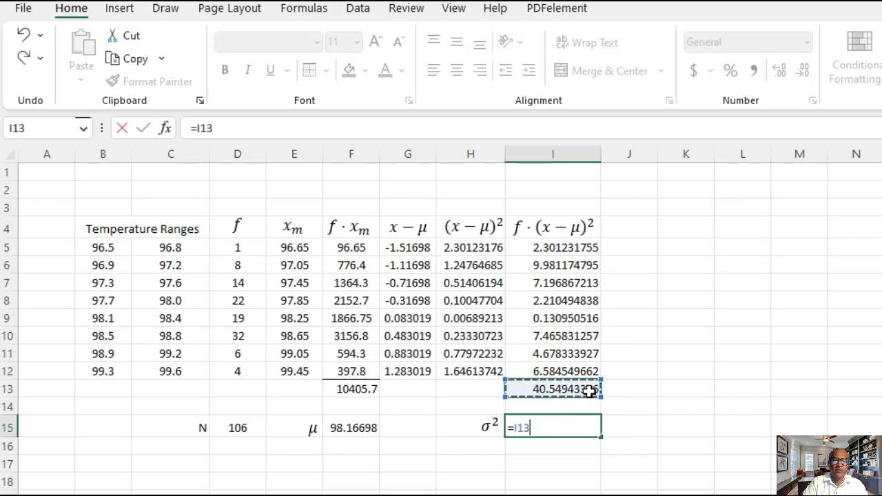
pyautogui.write('/')
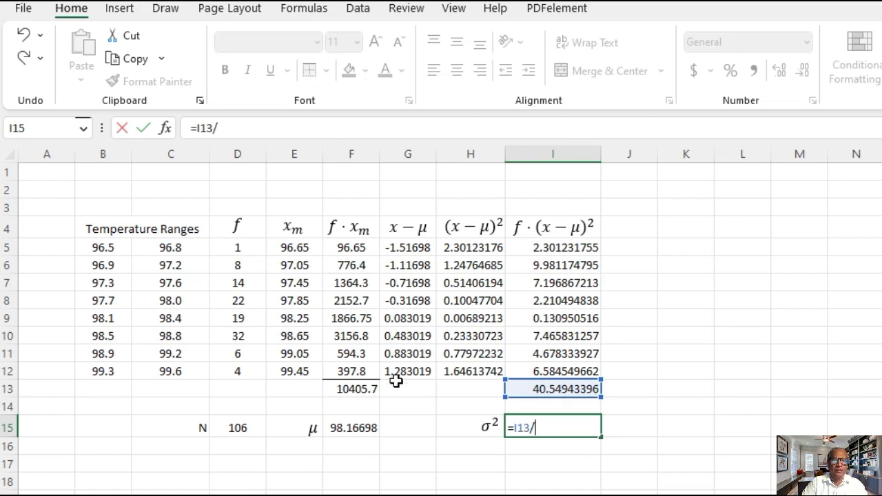
pyautogui.click(232, 428)
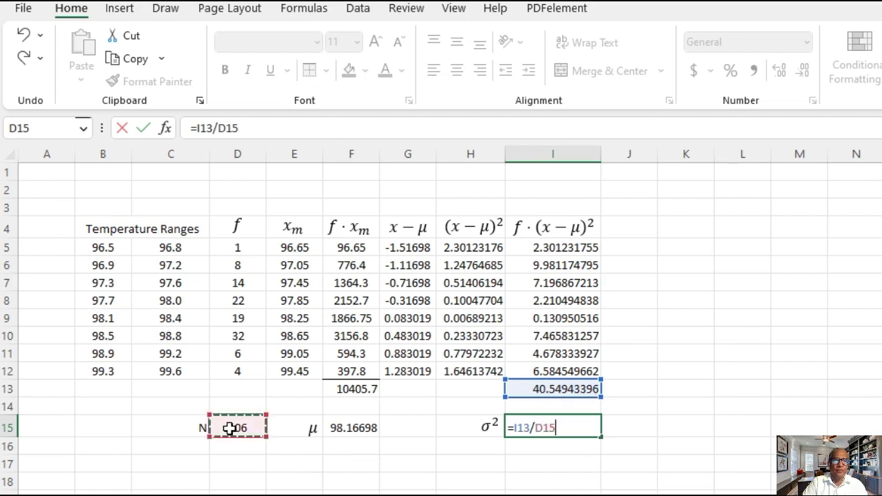
pyautogui.click(140, 128)
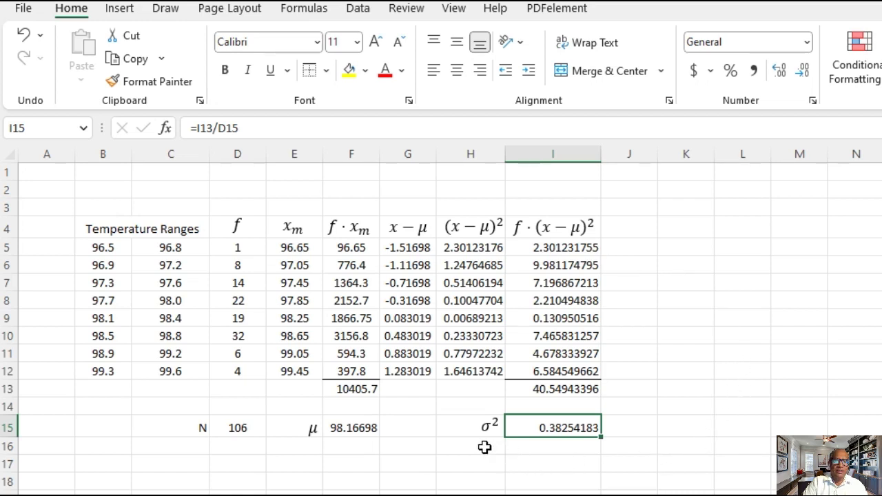
# Insert the Greek small letter sigma symbol (character code 03C3) as text in cell H16
pyautogui.click(484, 446)
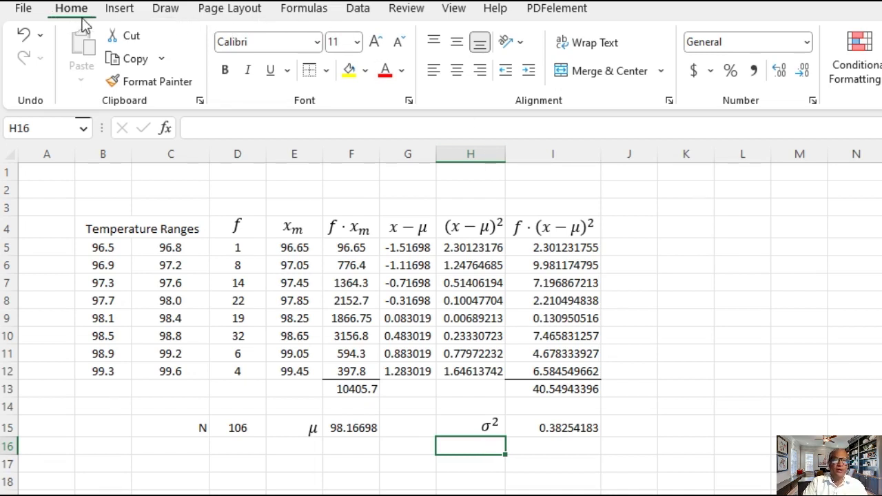
pyautogui.click(121, 10)
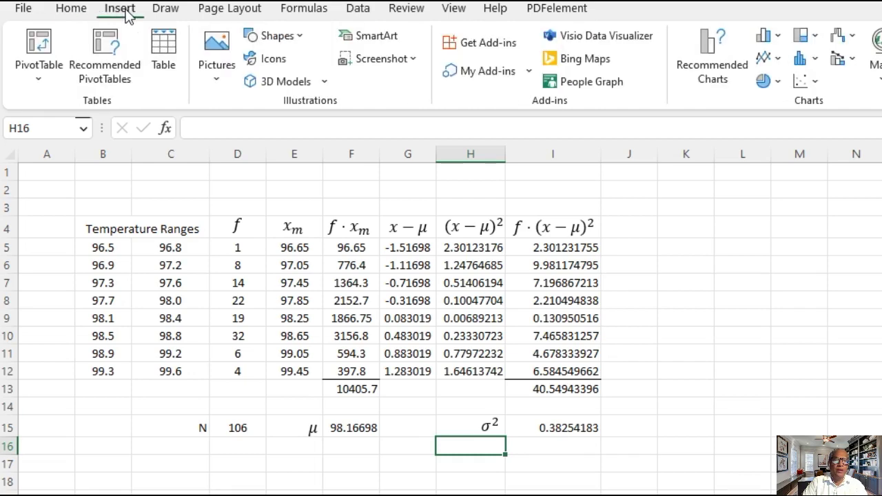
pyautogui.press('F2')
pyautogui.hotkey('alt', 'n')
pyautogui.press('u')
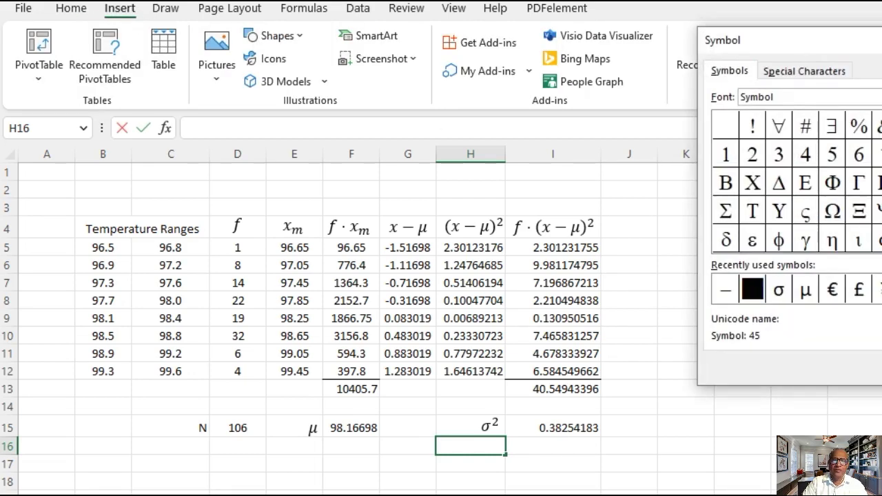
pyautogui.moveTo(879, 39); pyautogui.dragTo(608, 34)
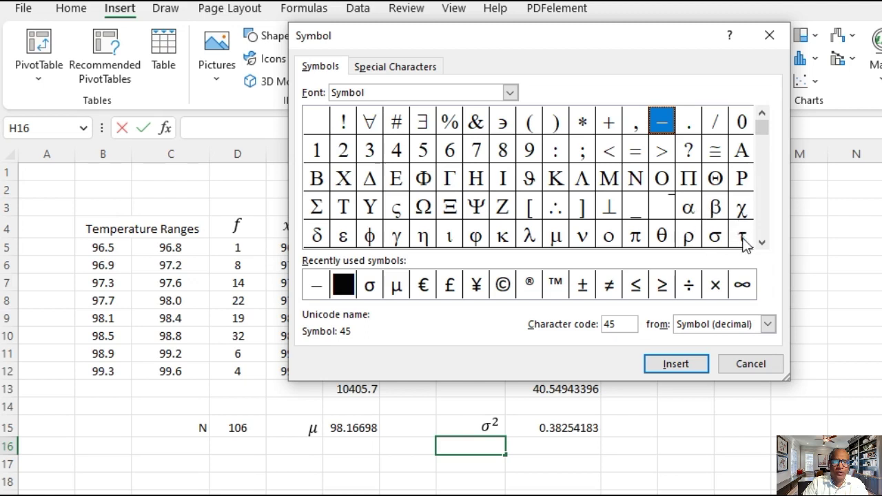
pyautogui.click(716, 242)
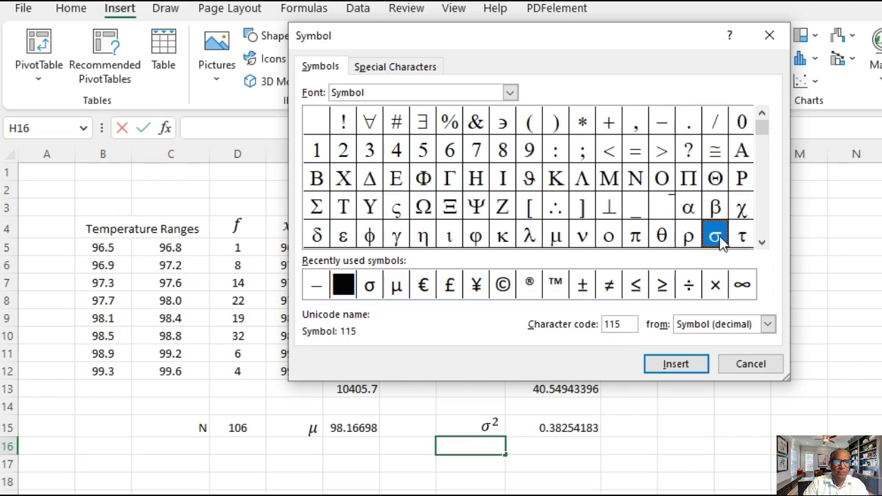
pyautogui.click(368, 291)
pyautogui.doubleClick(370, 291)
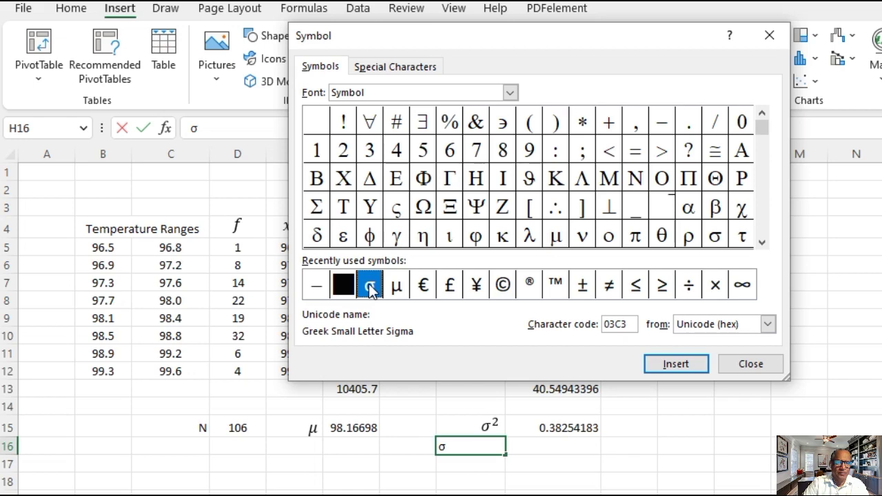
pyautogui.click(751, 363)
pyautogui.click(555, 459)
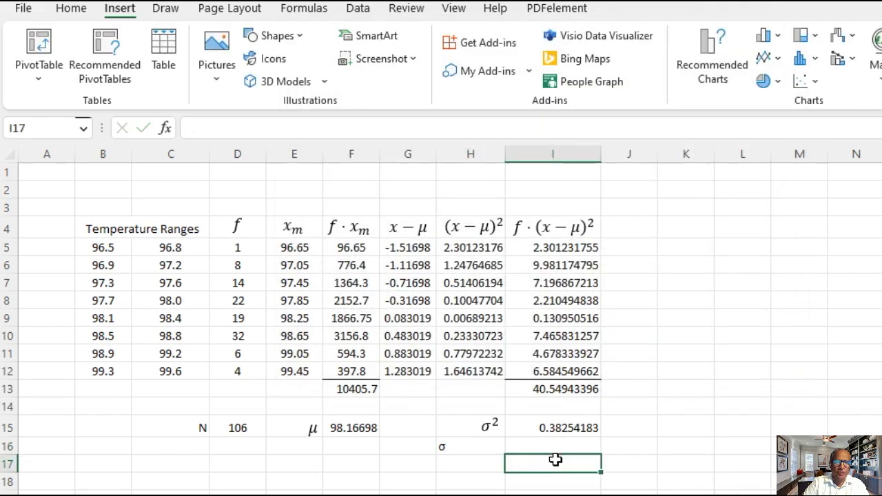
# Set the font size of cell H16 to 14
pyautogui.click(448, 449)
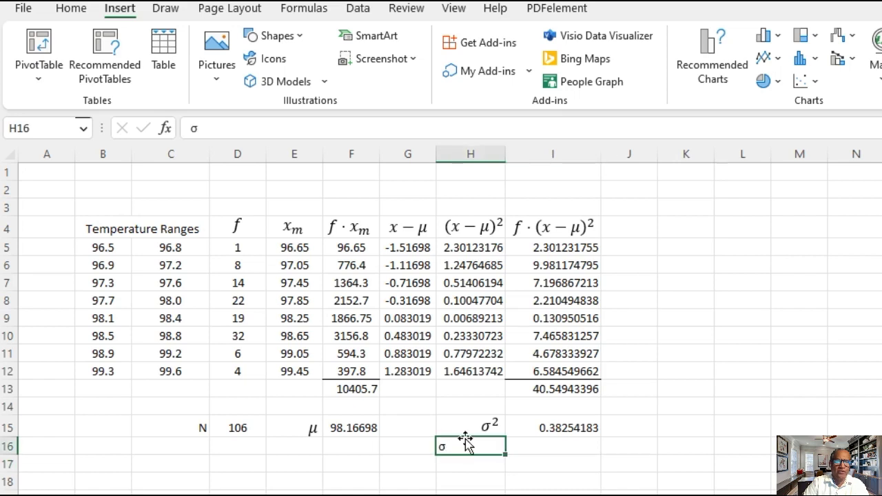
pyautogui.click(74, 10)
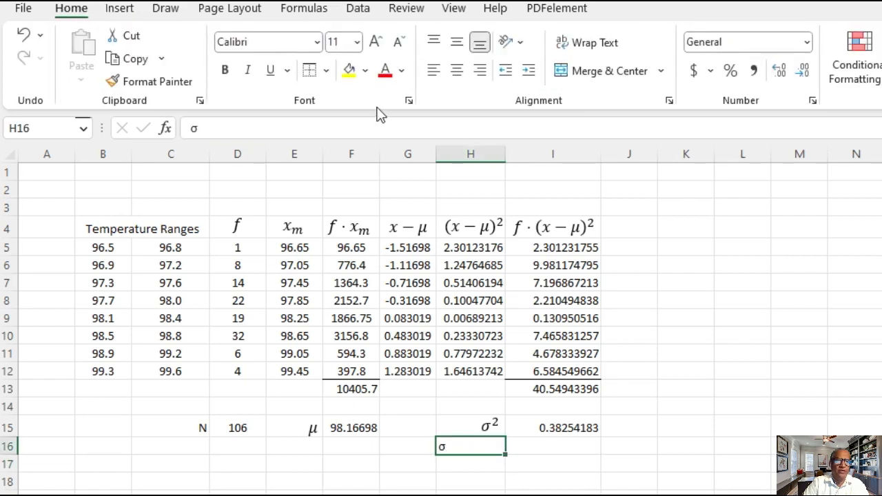
pyautogui.click(357, 42)
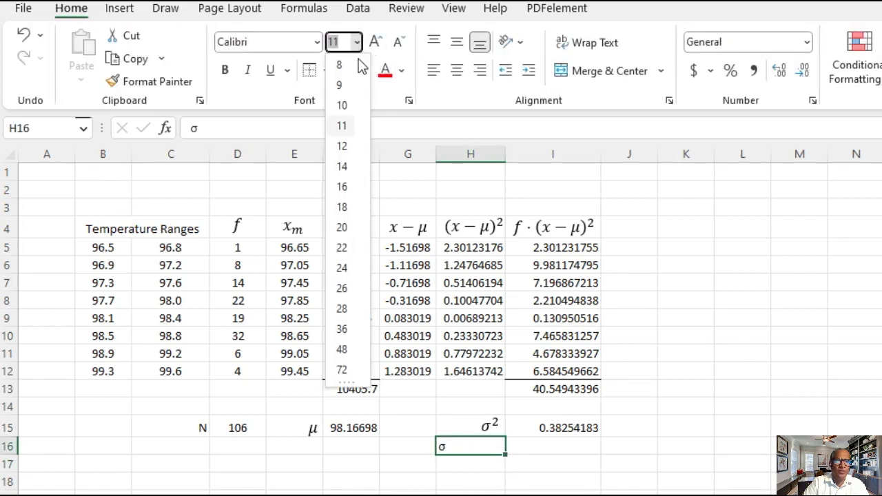
pyautogui.click(353, 165)
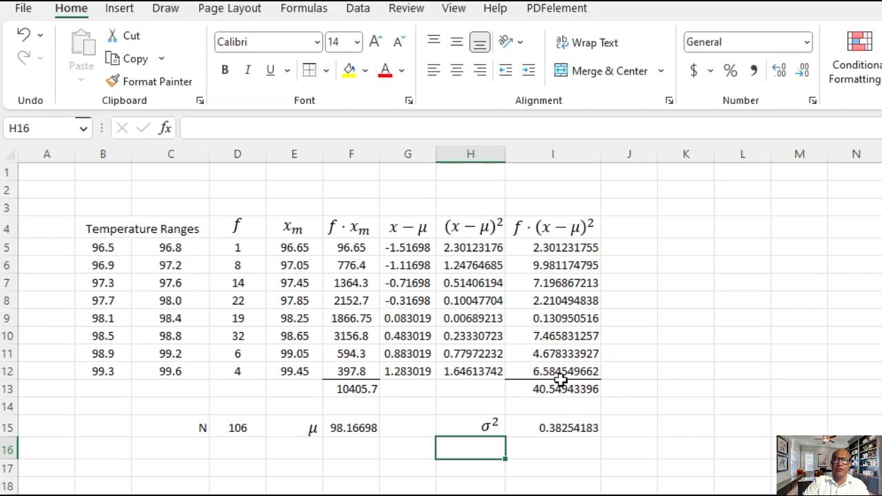
# Insert a new equation in the empty area near K13 and enter \sigma^2 as its content
pyautogui.click(116, 10)
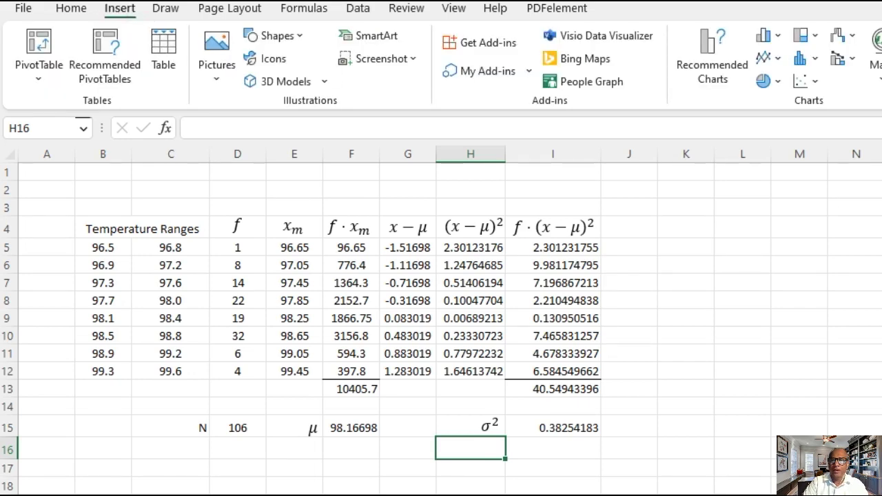
pyautogui.click(881, 43)
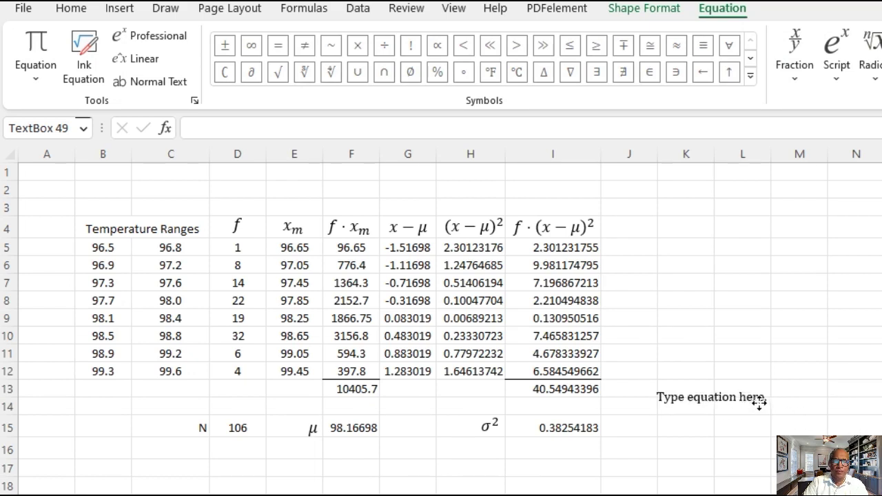
pyautogui.click(763, 393)
pyautogui.click(763, 392)
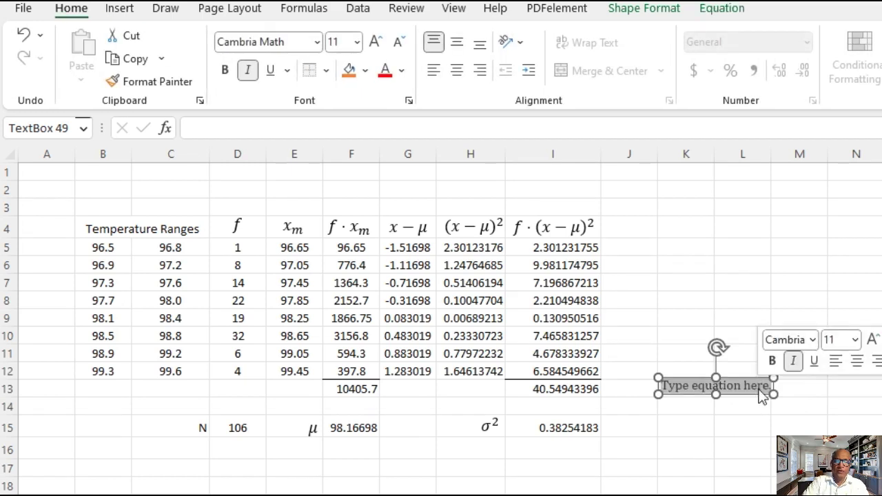
pyautogui.press('BackSpace')
pyautogui.write('\\sigma')
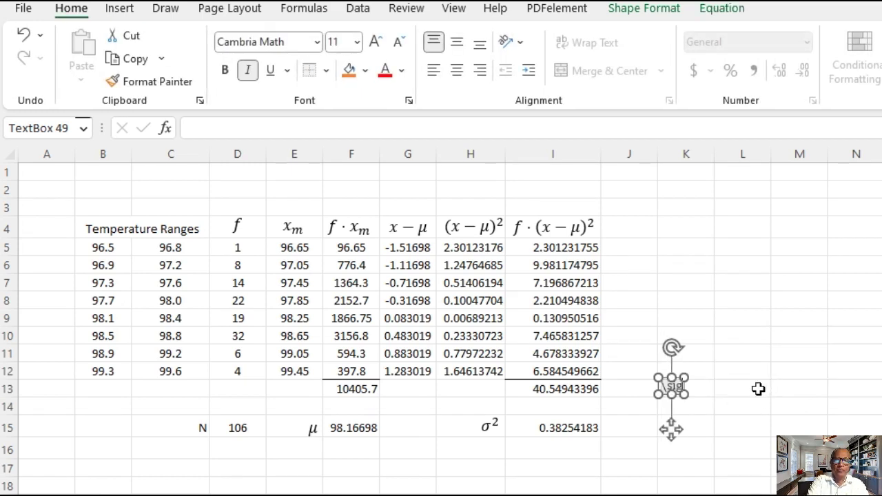
pyautogui.write('^2')
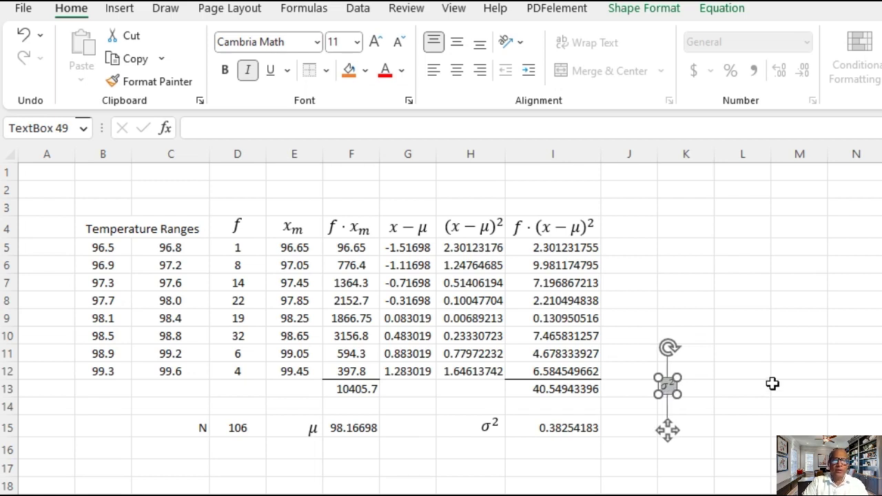
# Enlarge the new σ² equation to font size 14 and move it up beside row 10
pyautogui.click(357, 42)
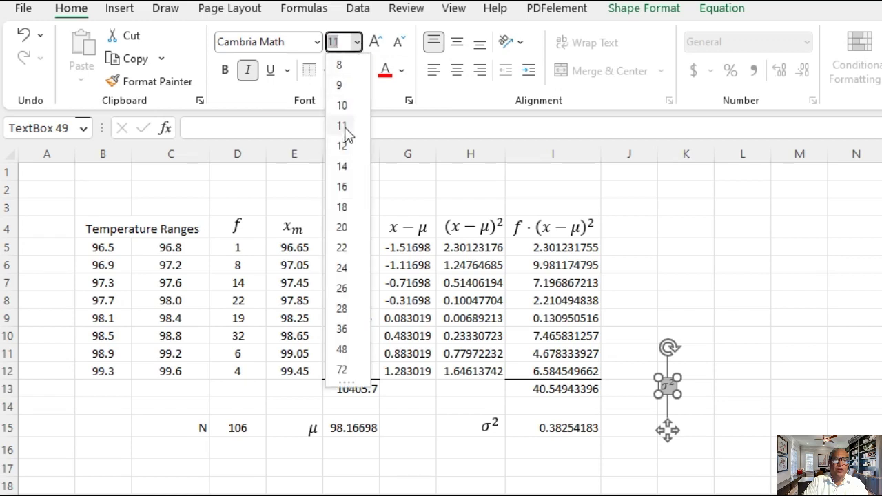
pyautogui.click(342, 146)
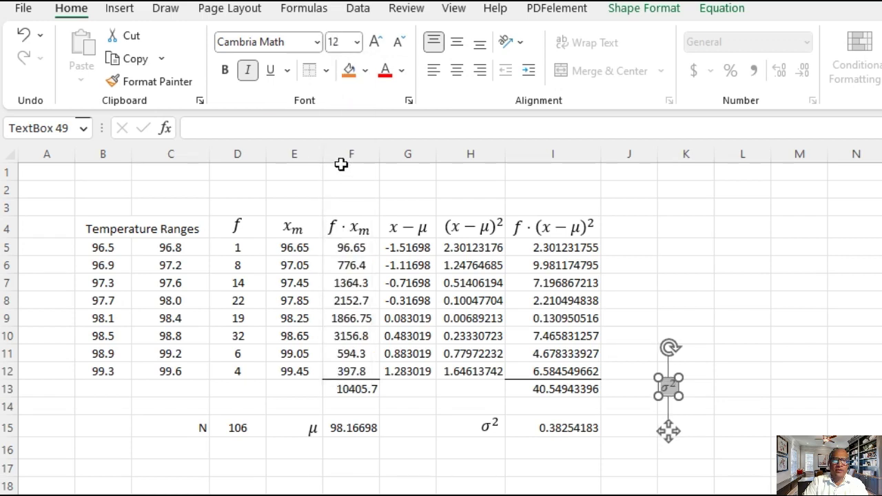
pyautogui.click(358, 43)
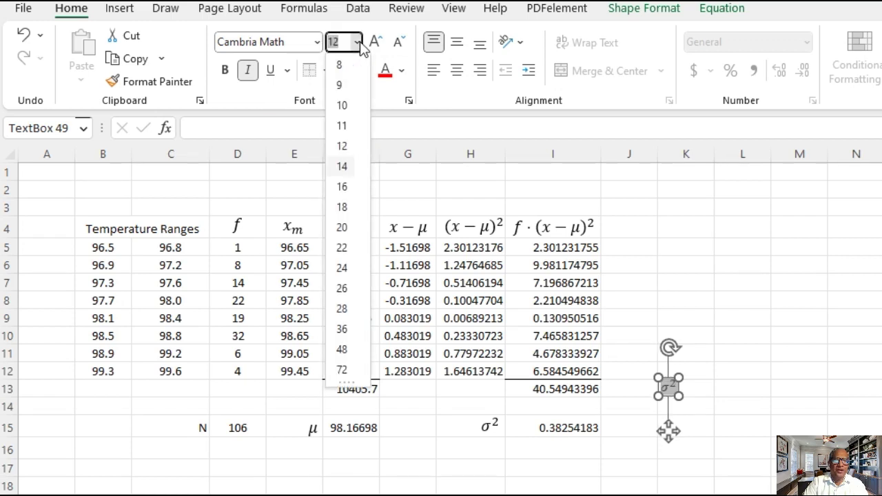
pyautogui.click(355, 171)
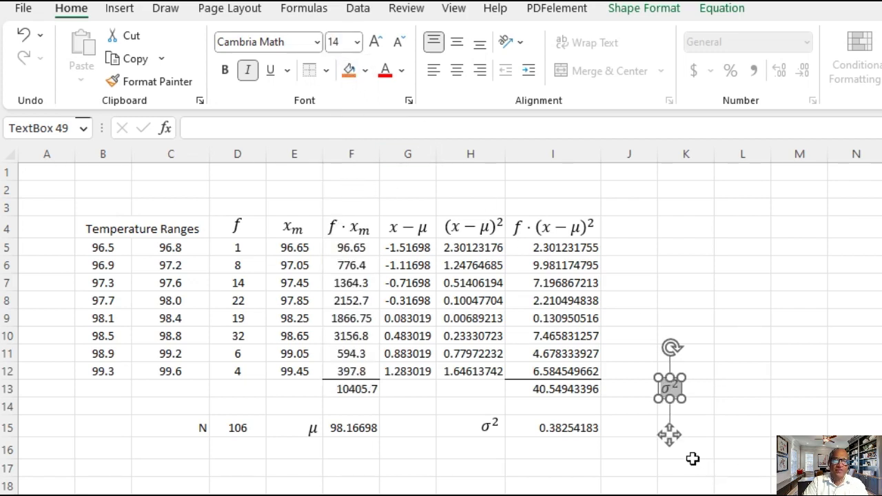
pyautogui.moveTo(669, 434); pyautogui.dragTo(665, 374)
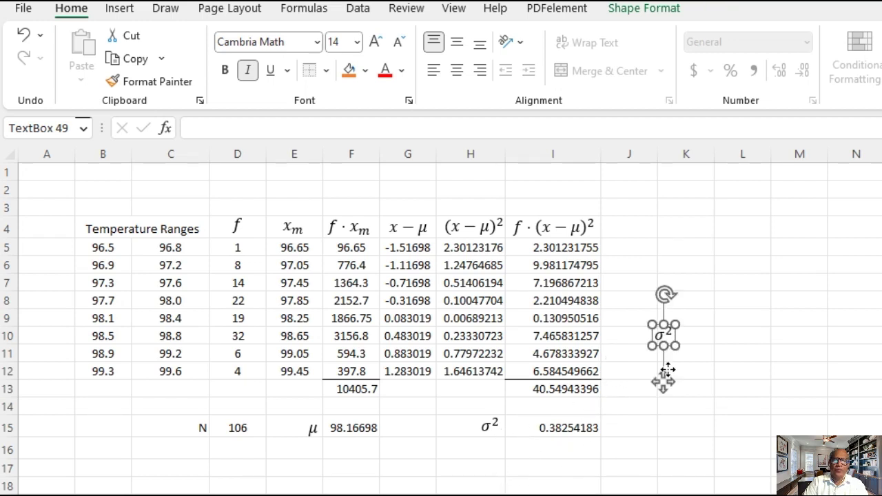
# Delete the superscript 2 and the rest of the content from the σ² equation near K10
pyautogui.click(668, 335)
pyautogui.press('BackSpace')
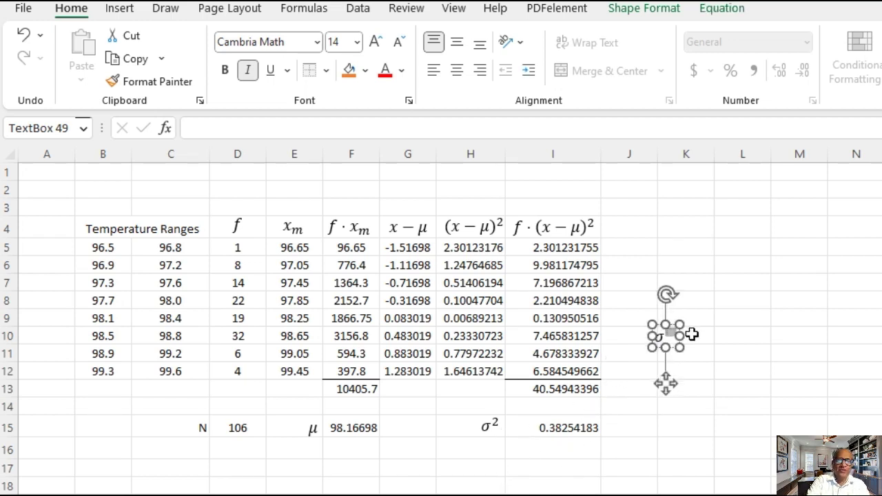
pyautogui.press('BackSpace')
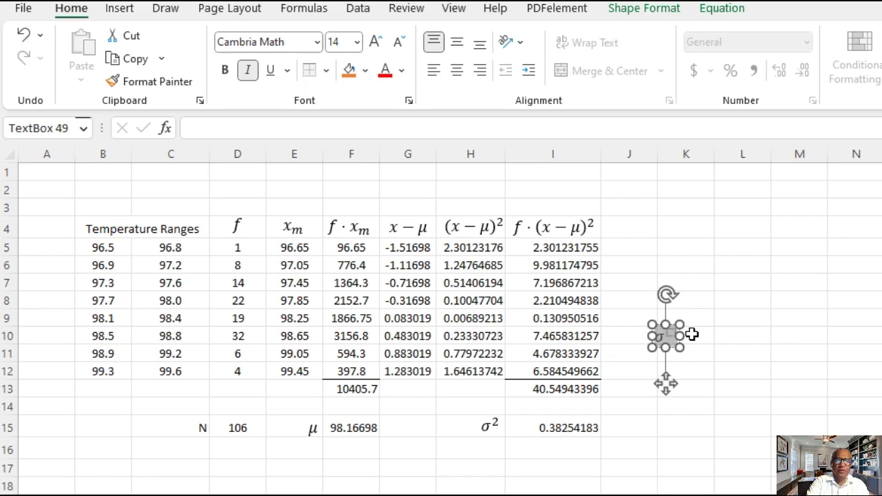
pyautogui.press('BackSpace')
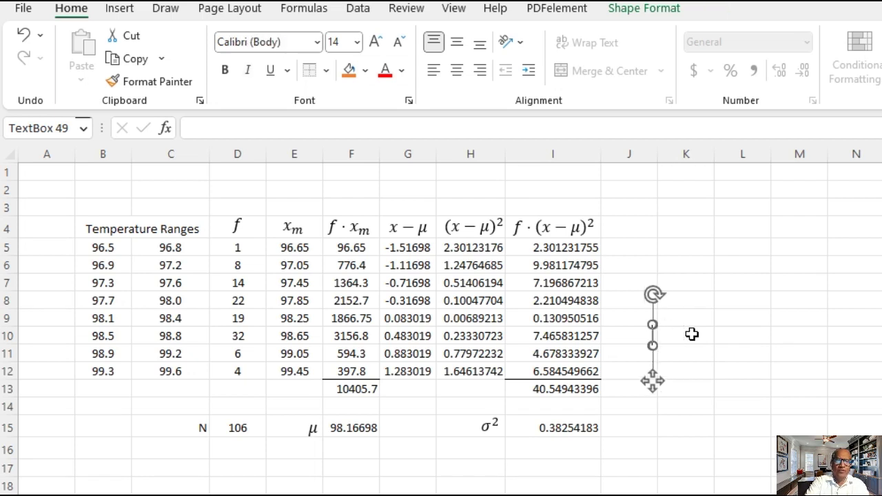
# Create a new σ equation at font size 16 and place it in H16 as the label beside I16
pyautogui.hotkey('alt', '=')
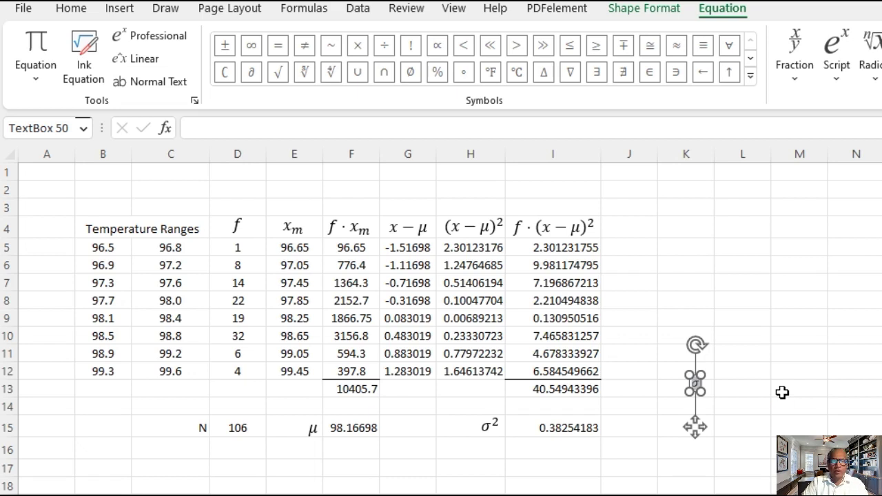
pyautogui.click(71, 8)
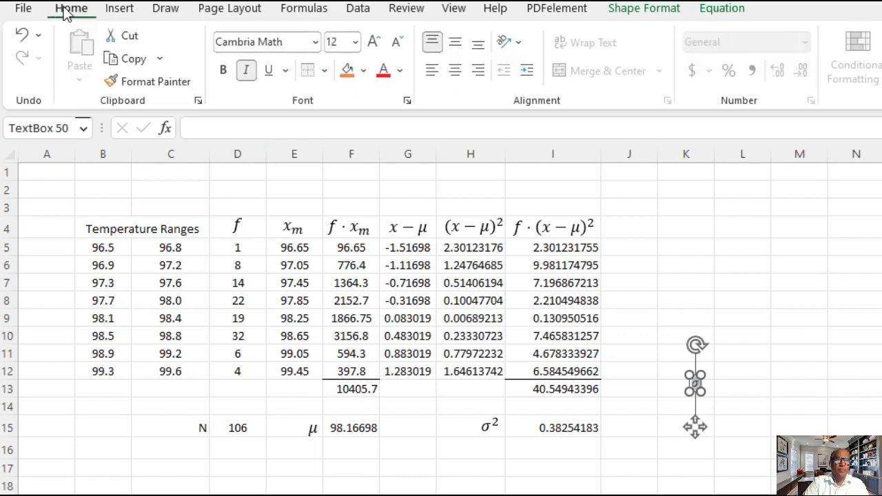
pyautogui.click(357, 42)
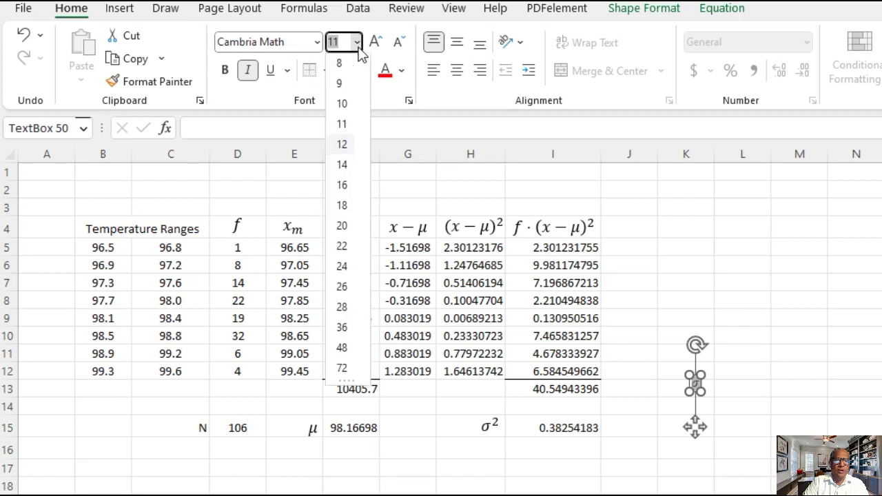
pyautogui.click(344, 188)
pyautogui.moveTo(697, 428); pyautogui.dragTo(489, 483)
# Calculate the standard deviation in I16 with the formula =sqrt(I15)
pyautogui.click(544, 455)
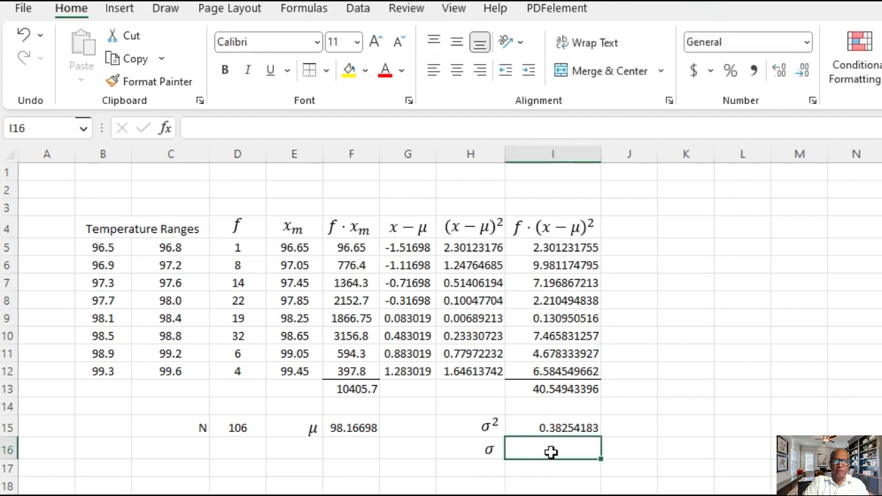
pyautogui.write('=')
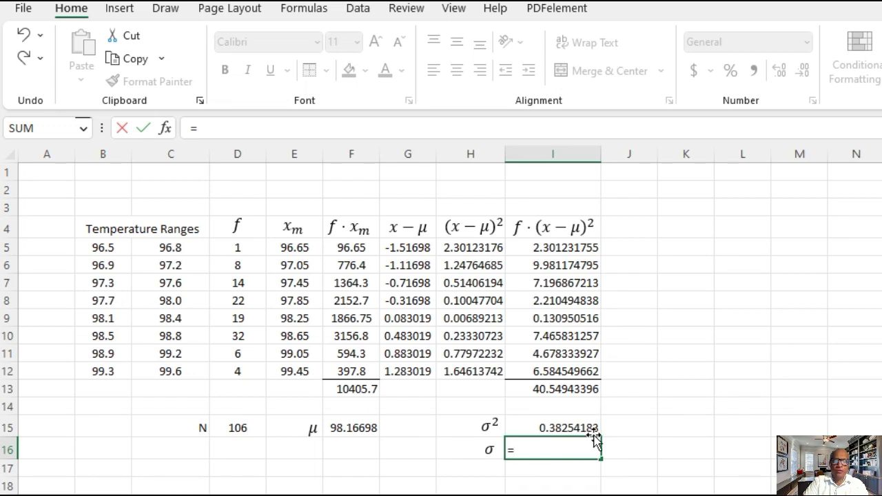
pyautogui.write('sqr')
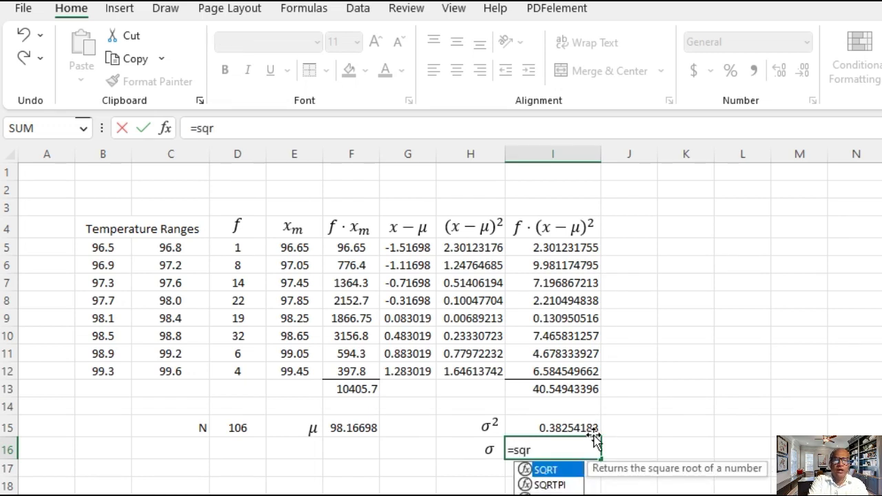
pyautogui.write('t(')
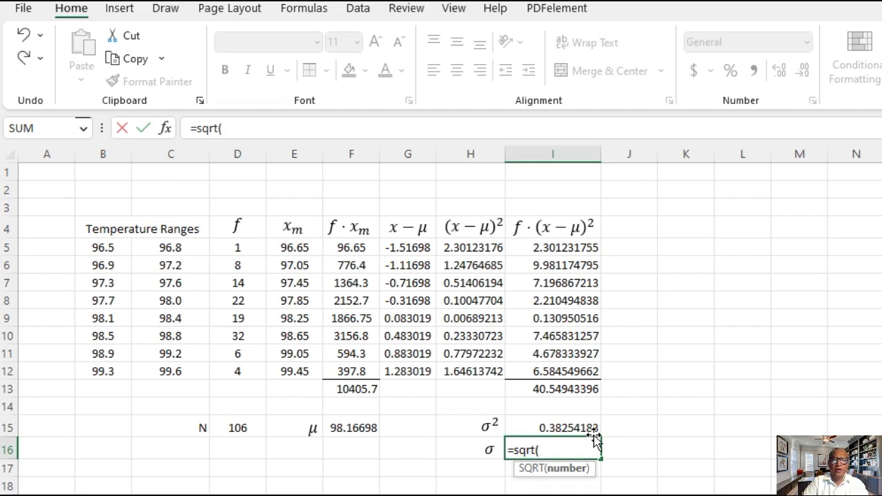
pyautogui.click(595, 428)
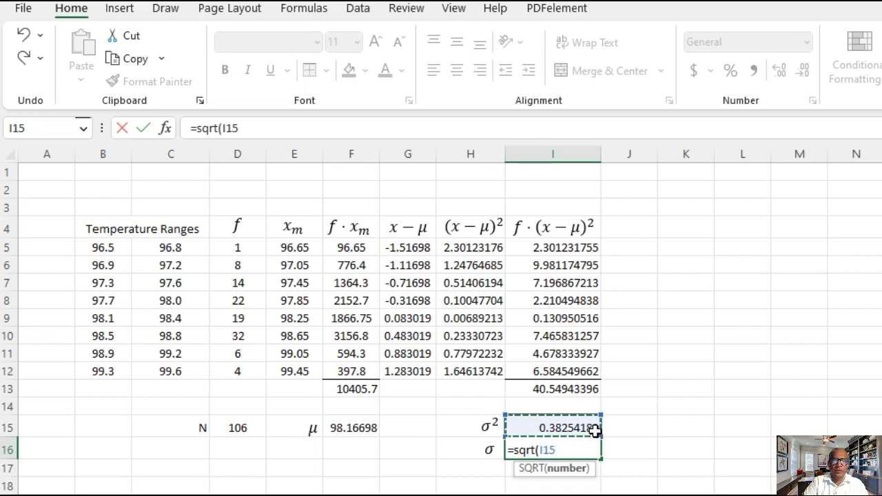
pyautogui.write(')')
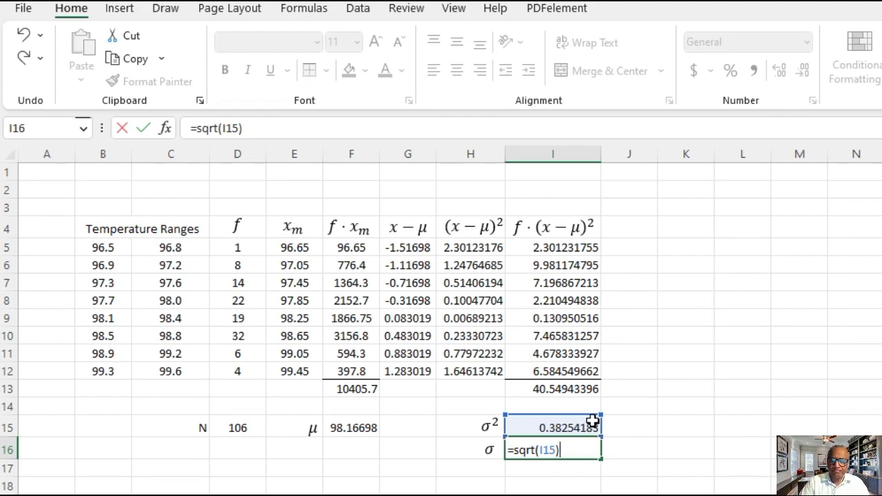
pyautogui.press('Return')
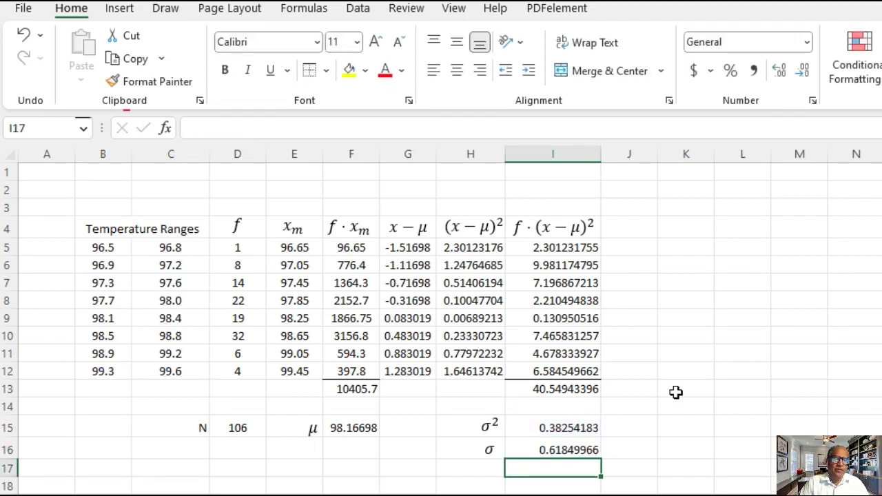